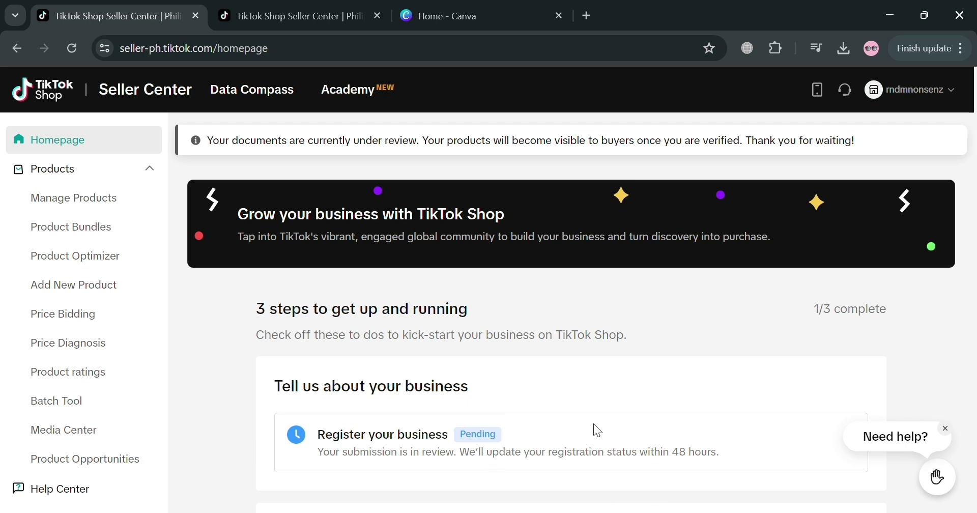
Step: Open the Manage Products list in Seller Center
scroll(530, 203, down, 3)
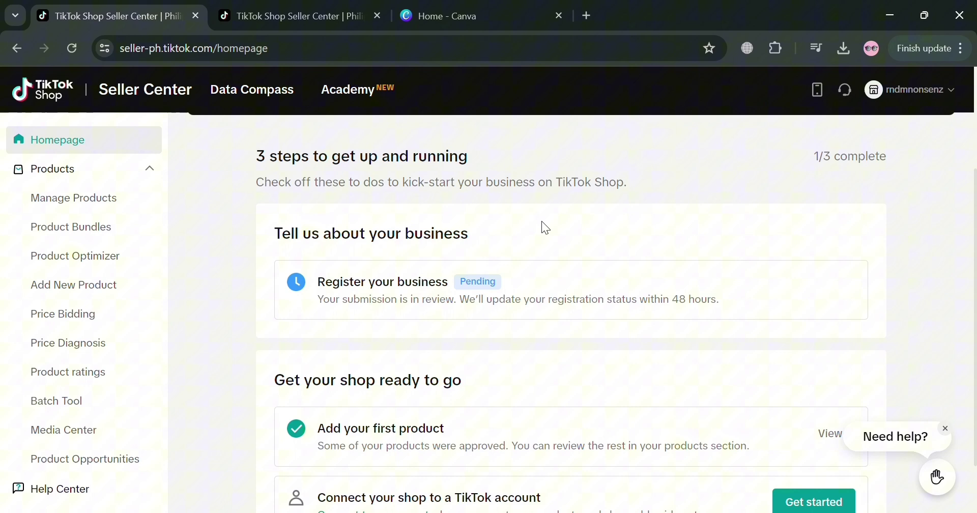
scroll(568, 231, up, 2)
scroll(570, 240, down, 1)
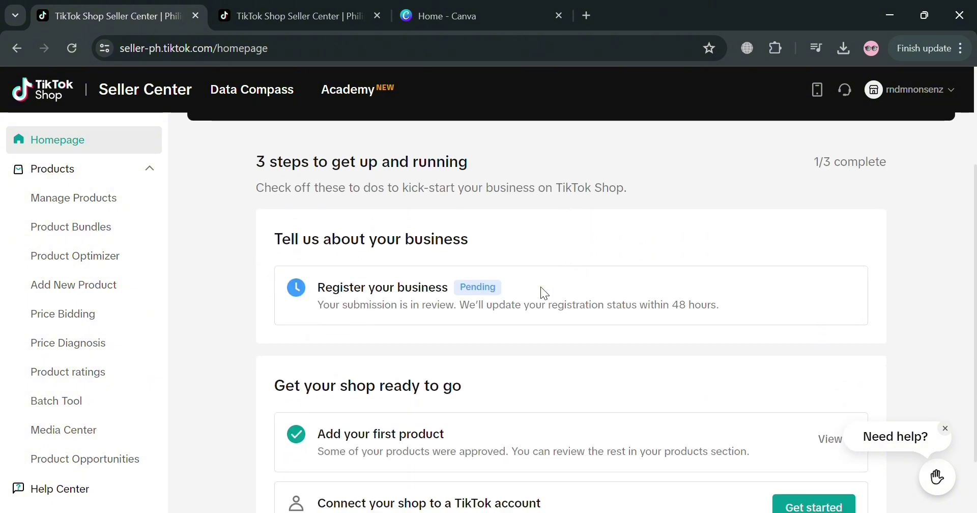
scroll(542, 289, down, 2)
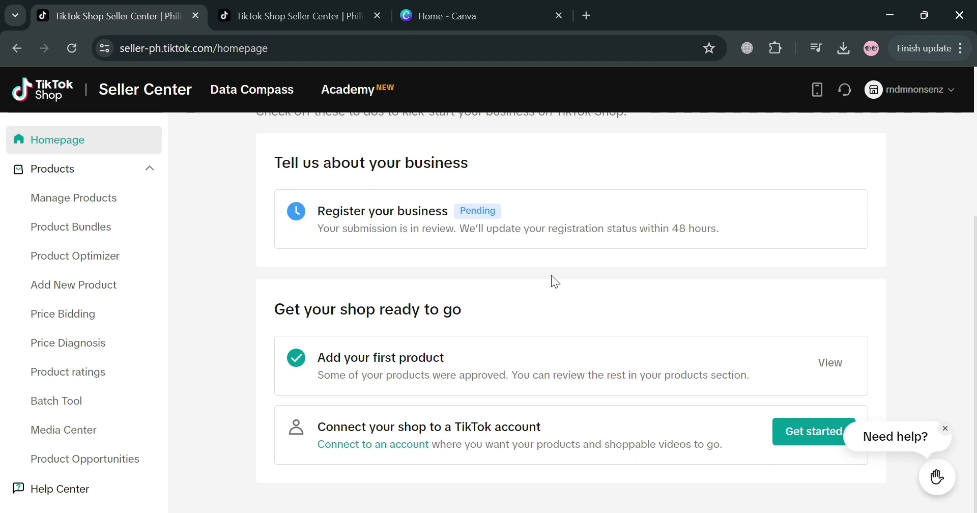
scroll(551, 275, up, 3)
scroll(576, 278, up, 1)
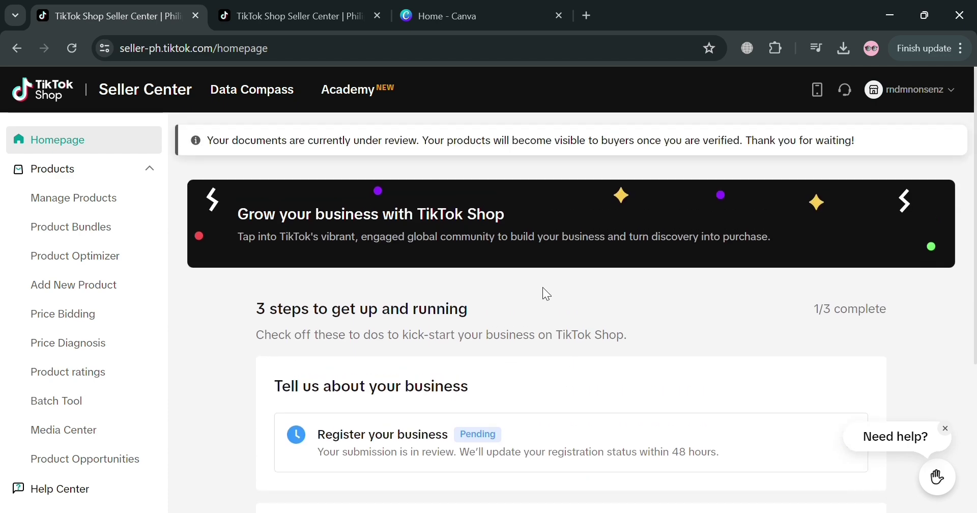
scroll(542, 291, down, 3)
scroll(534, 306, down, 1)
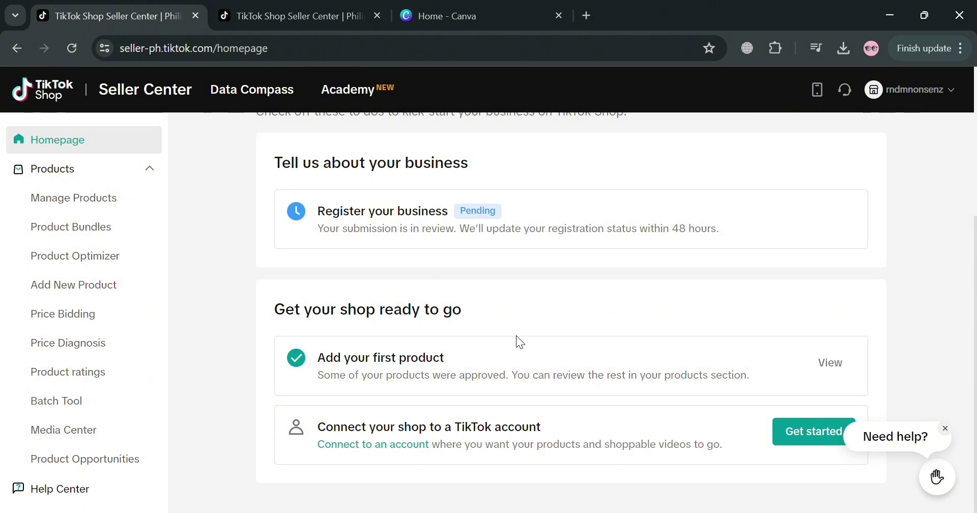
scroll(518, 336, up, 3)
scroll(517, 335, up, 1)
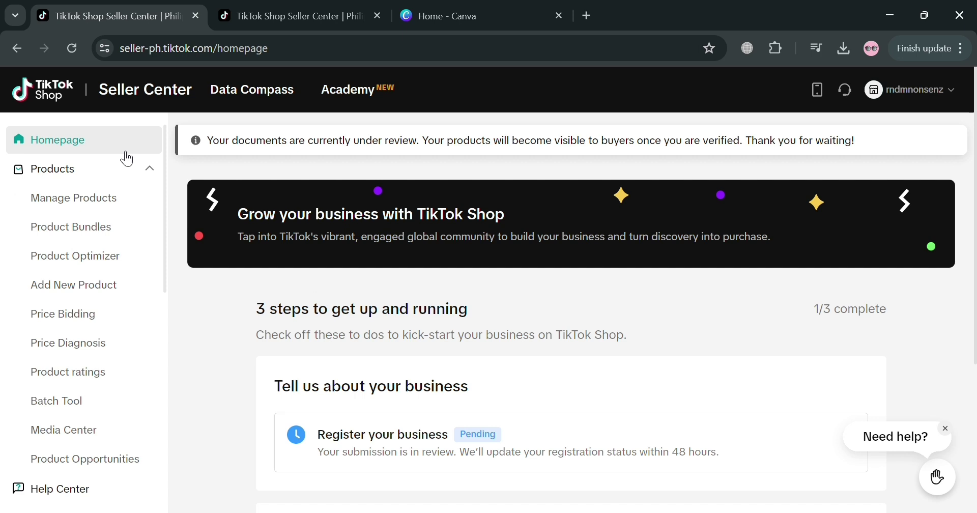
click(94, 178)
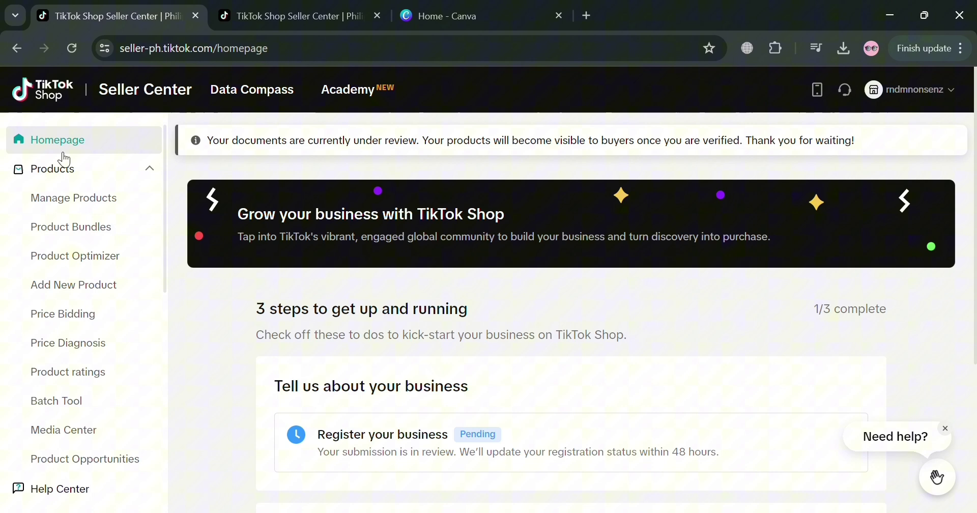
click(85, 204)
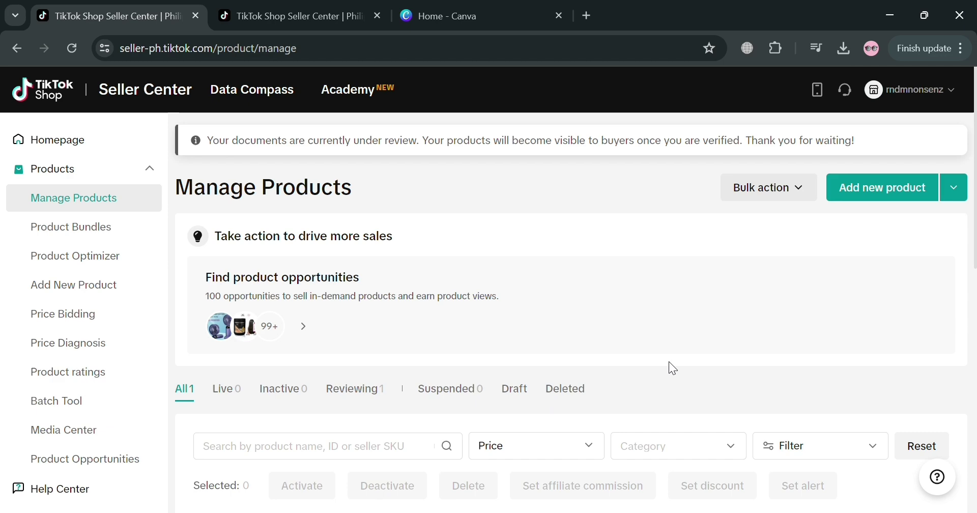
Step: Start a blank Add new product form in a new tab
click(927, 189)
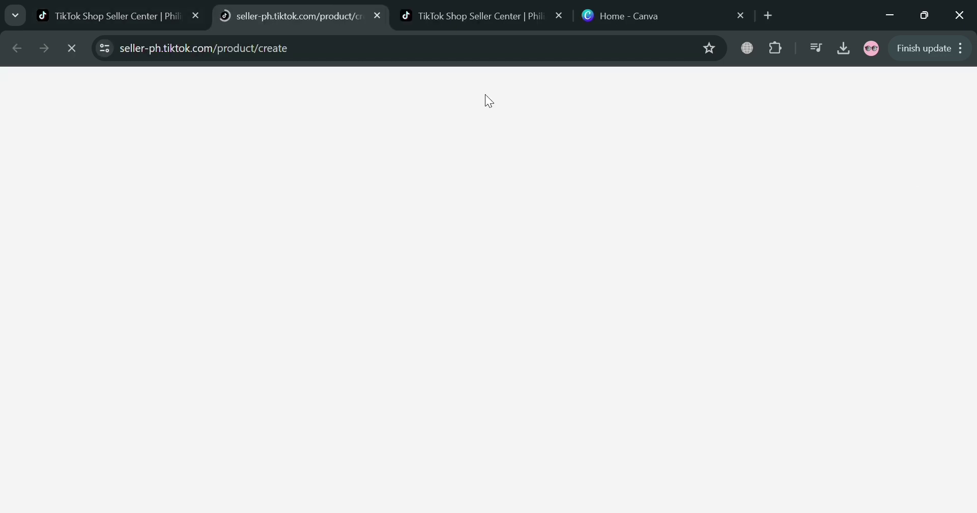
click(498, 7)
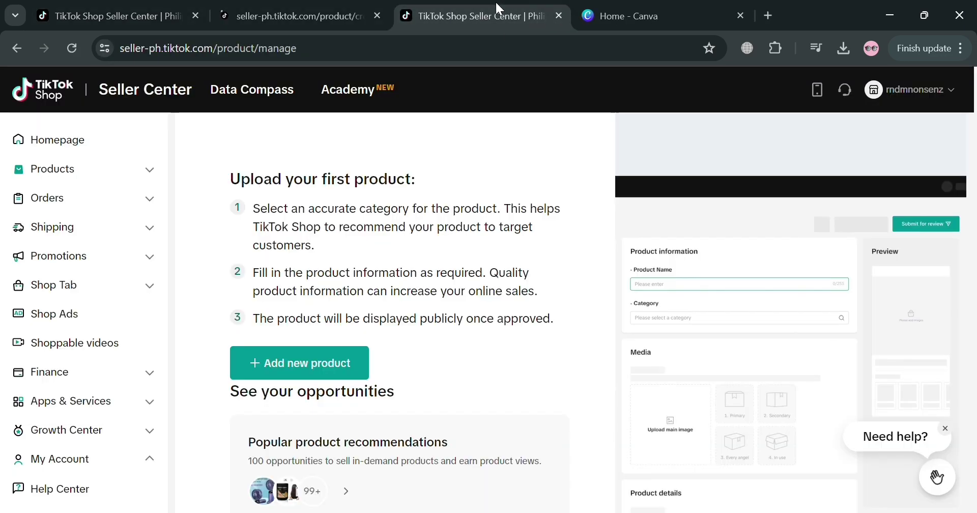
click(366, 20)
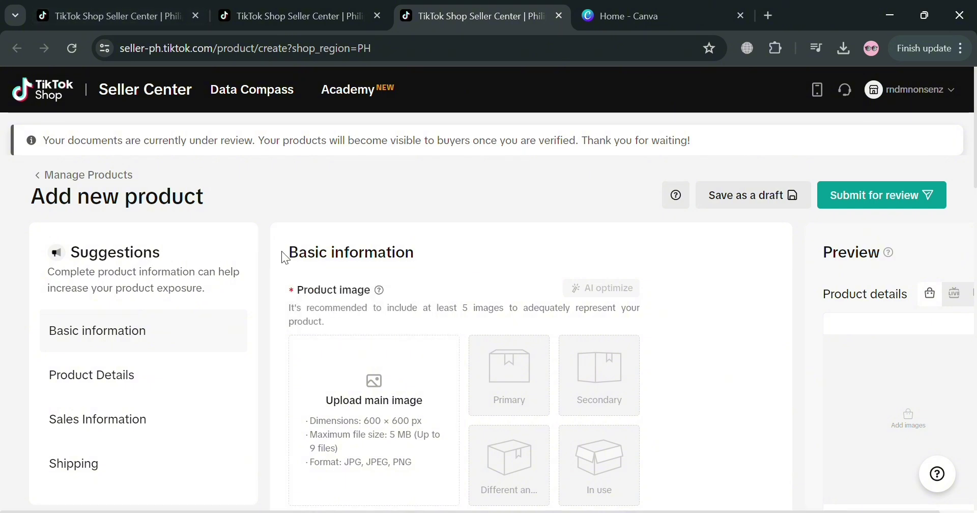
Step: Switch over to the Canva home page tab
scroll(416, 397, down, 3)
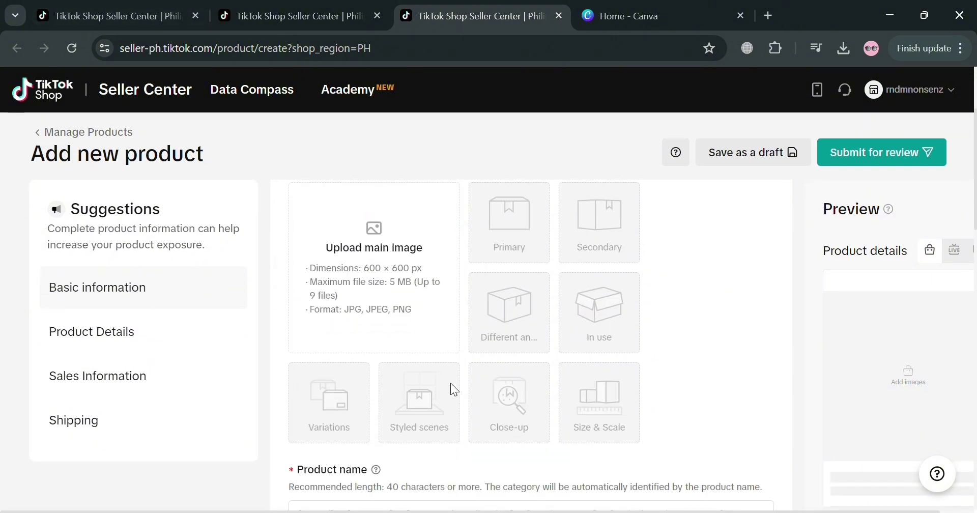
scroll(421, 392, up, 3)
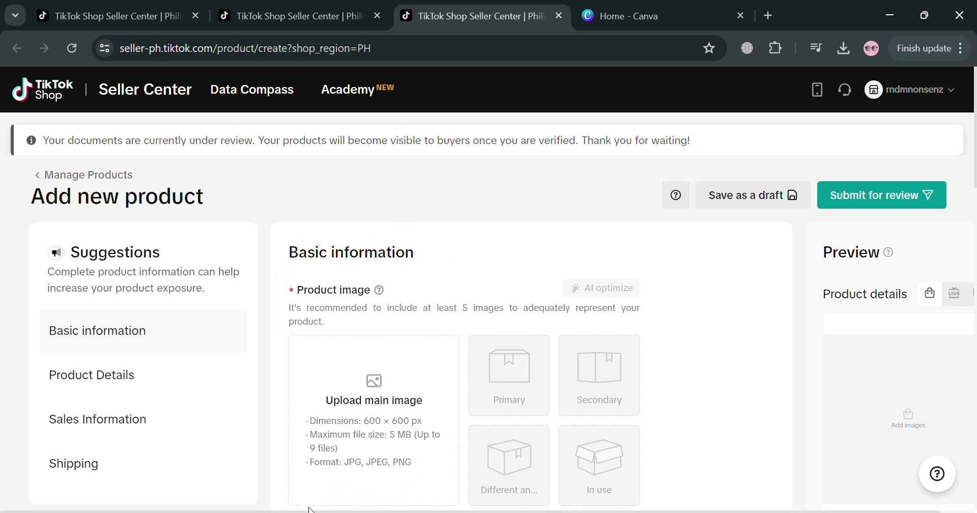
mouse_move(374, 267)
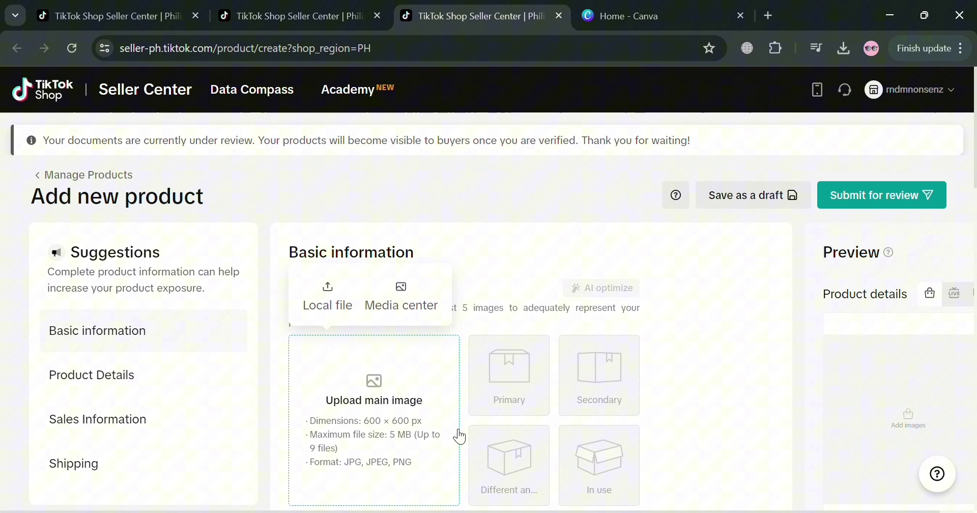
click(621, 6)
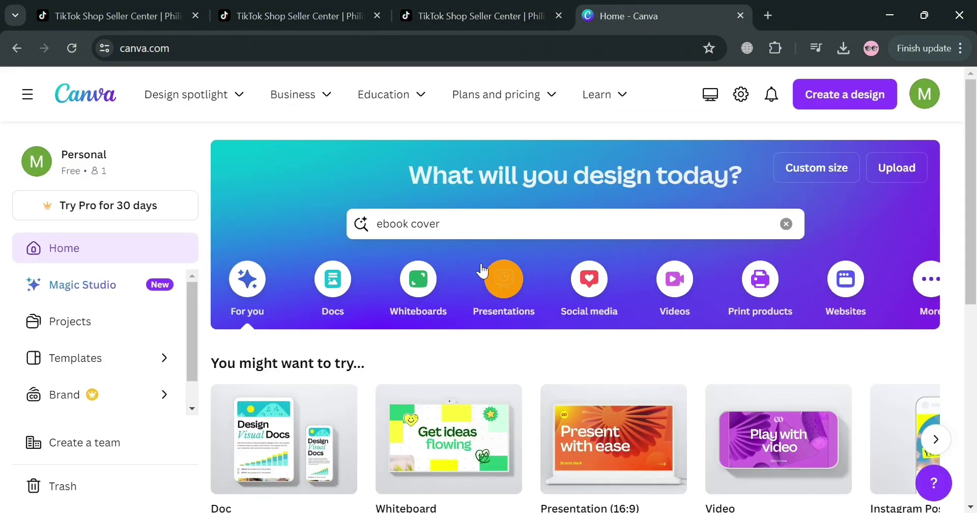
Step: Search Canva for 'ebook cover' and open the Night blue sky novel cover template
click(532, 234)
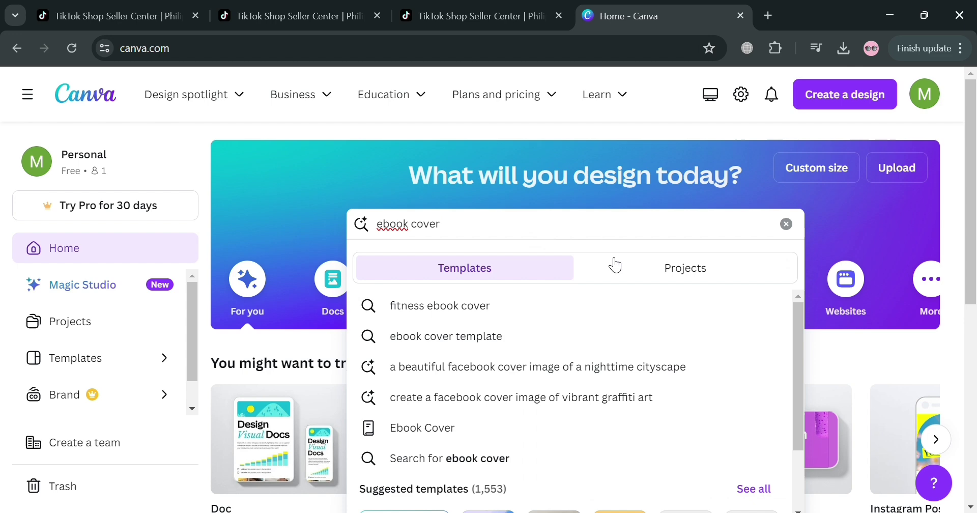
key(Return)
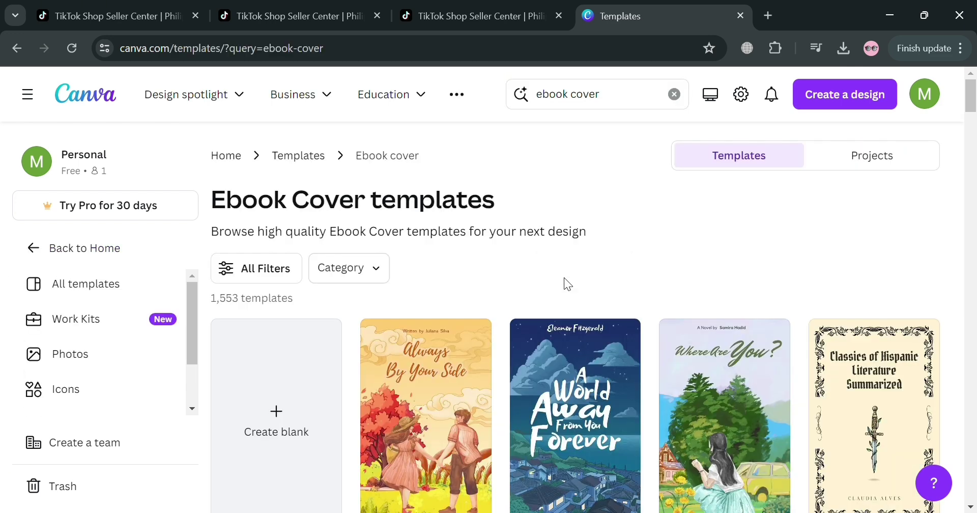
scroll(529, 407, down, 3)
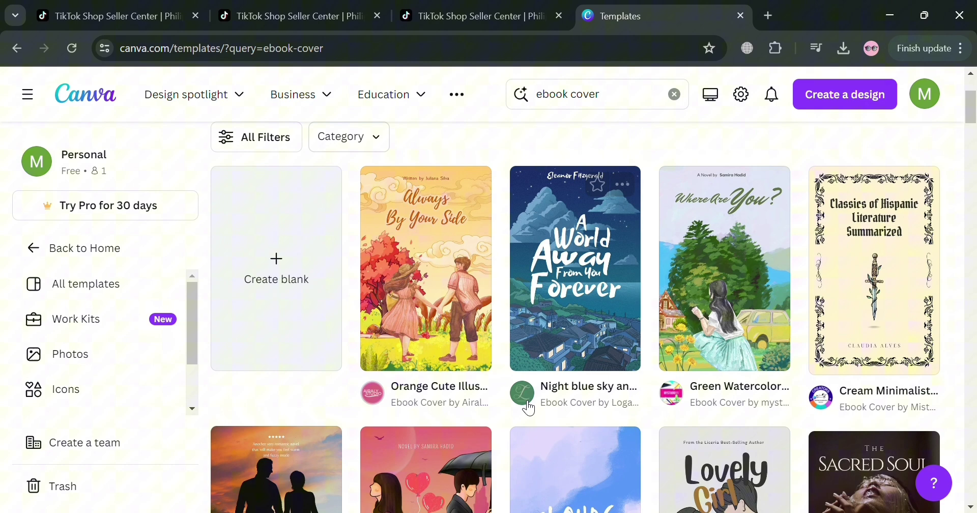
mouse_move(426, 267)
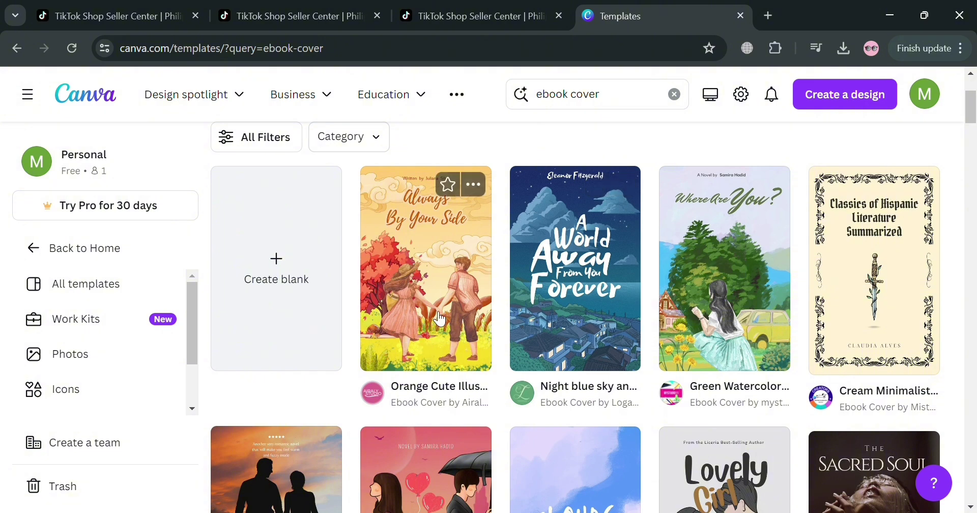
click(594, 326)
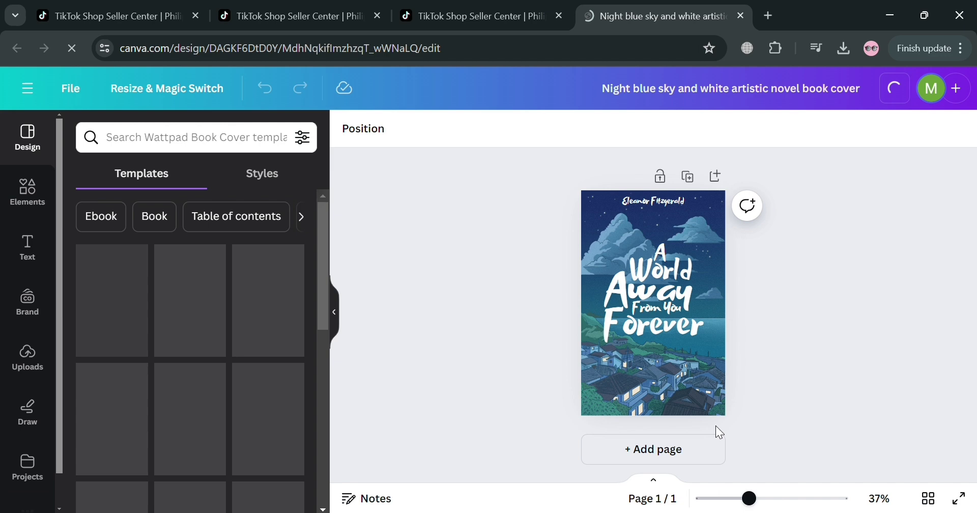
Step: Edit the cover title to 'A World Full of Danger', shrinking and repositioning its lines
click(663, 263)
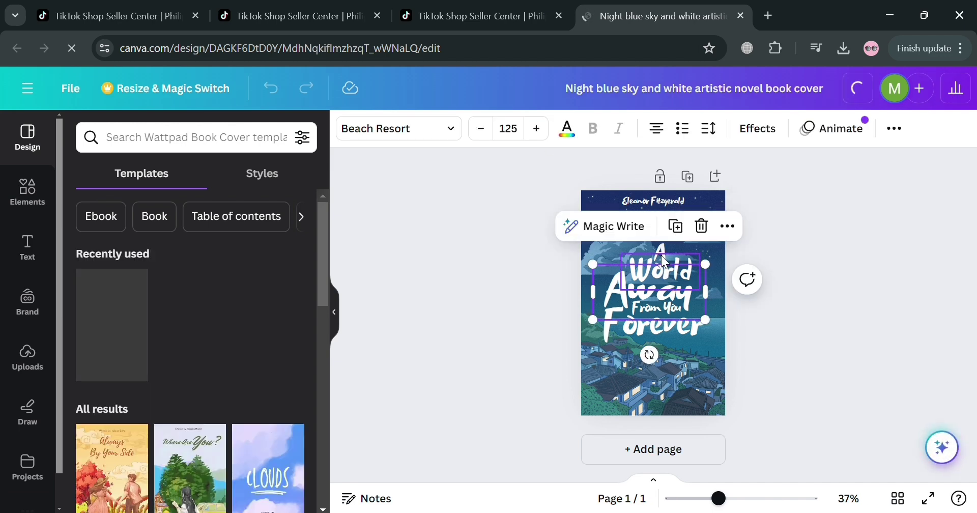
click(661, 250)
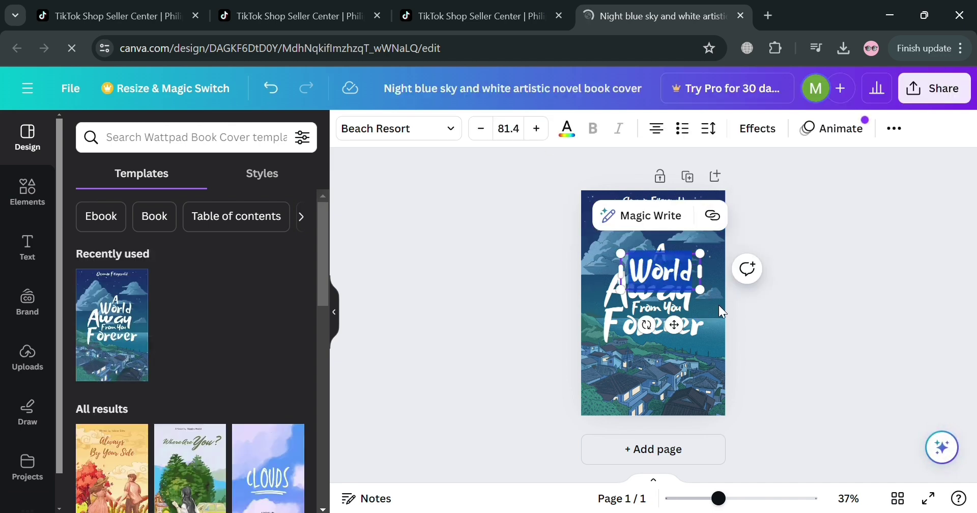
click(713, 251)
click(669, 272)
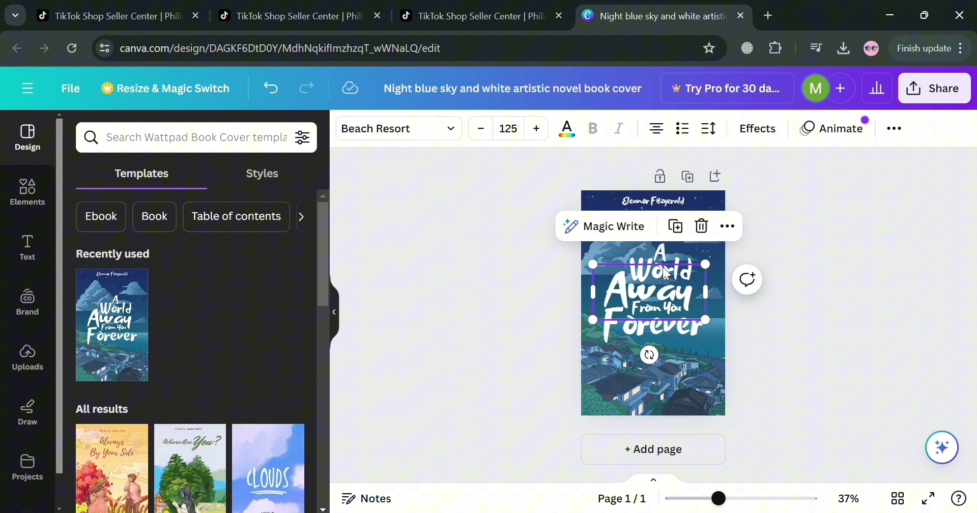
click(693, 334)
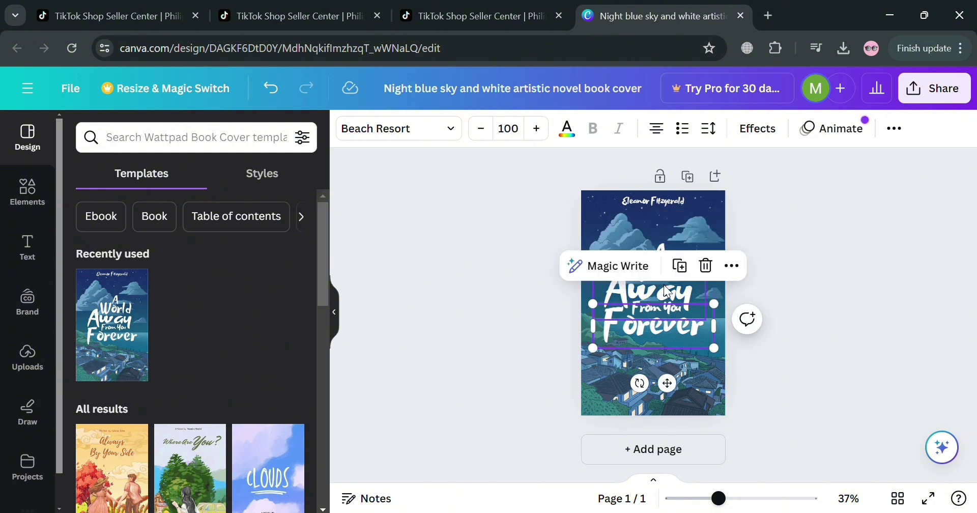
click(751, 501)
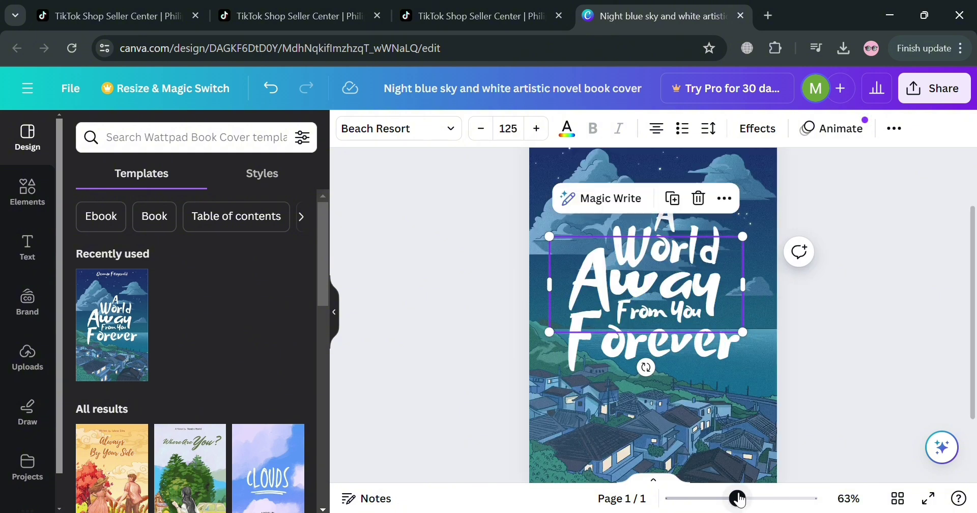
click(677, 254)
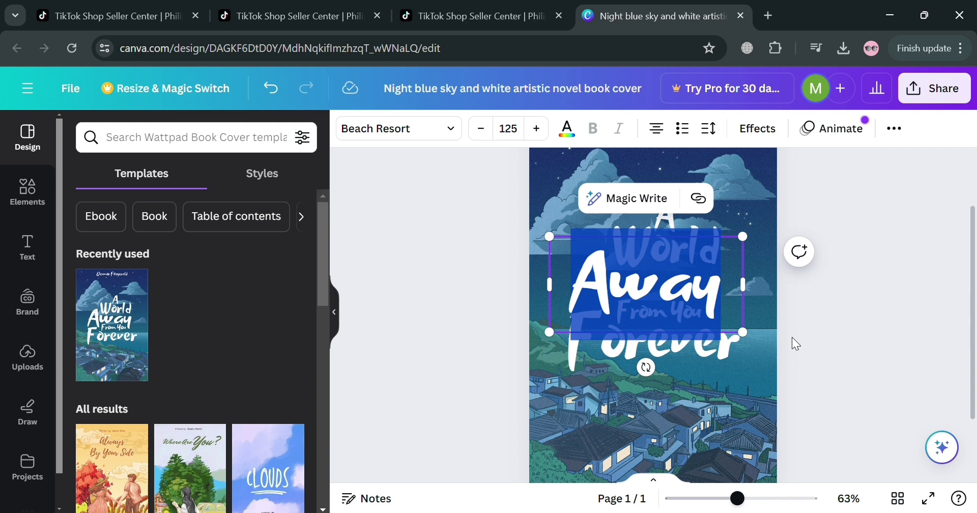
click(490, 129)
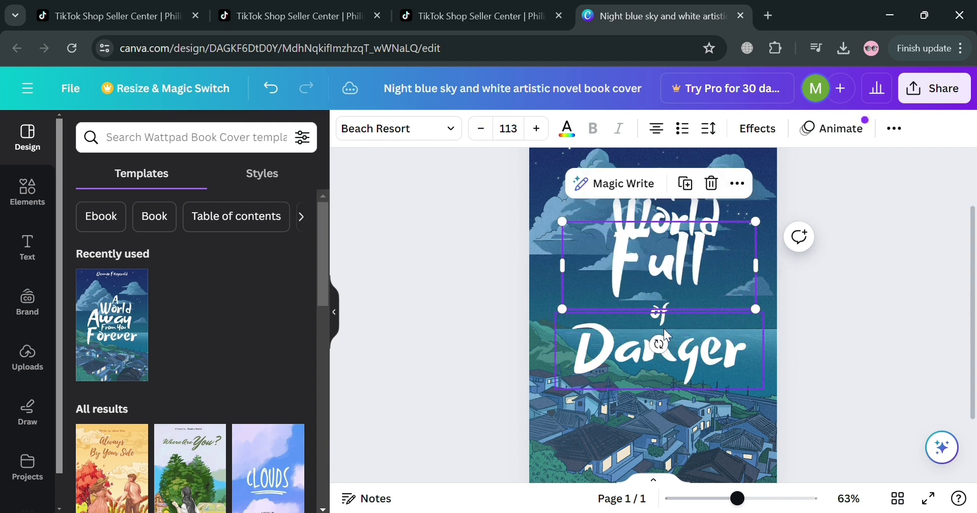
drag(749, 257, 755, 271)
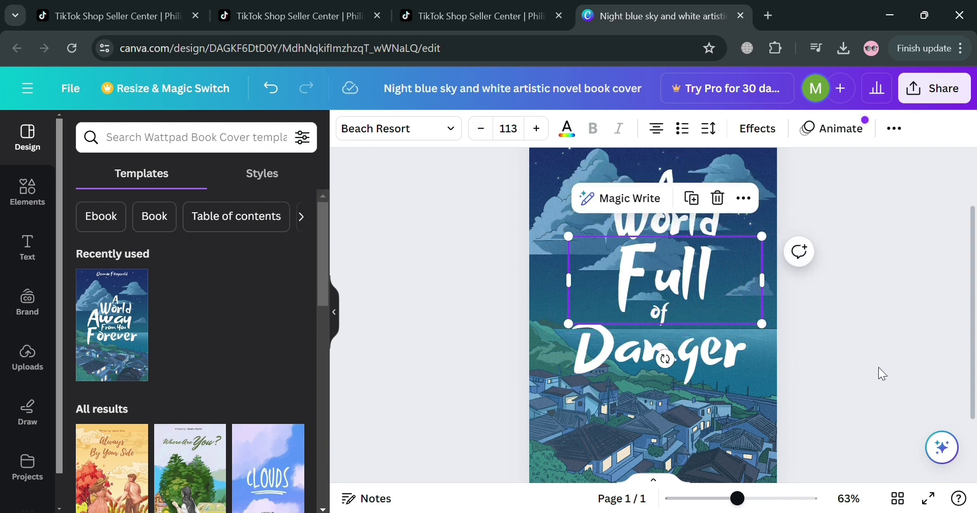
click(746, 364)
scroll(662, 209, up, 2)
click(664, 210)
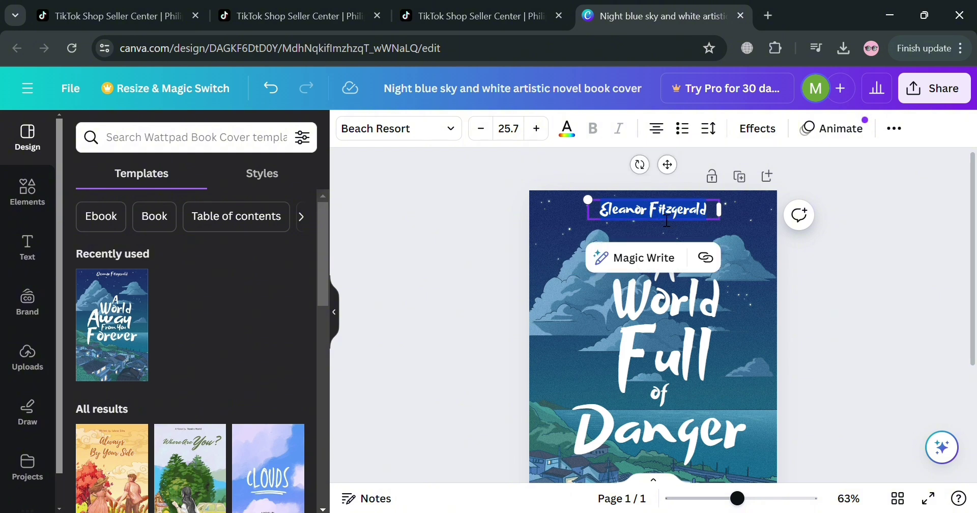
text(Mark)
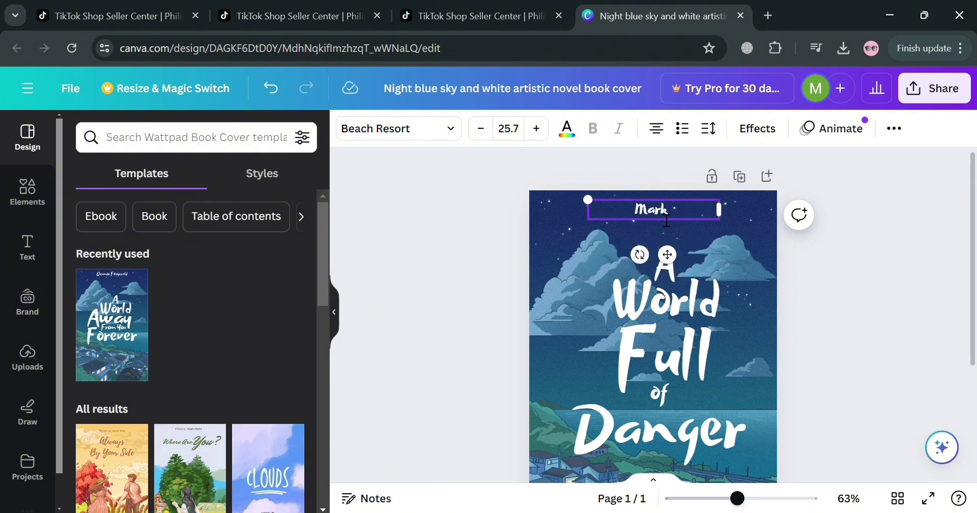
text( Tu)
key(BackSpace)
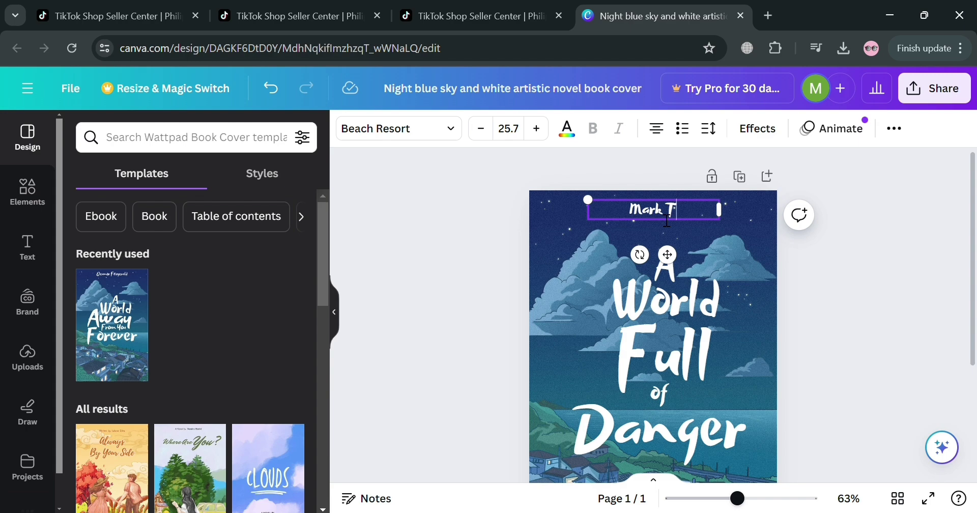
text(.)
click(747, 304)
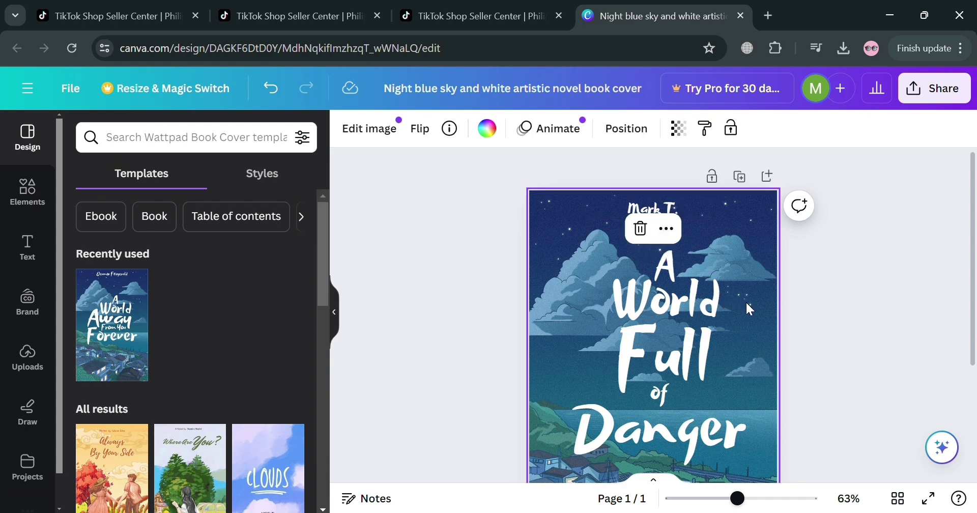
scroll(541, 265, down, 3)
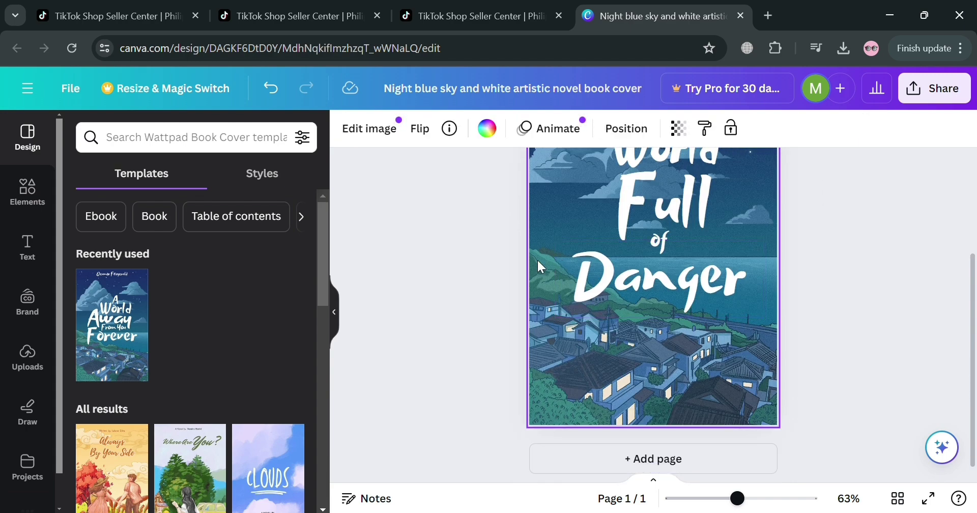
scroll(687, 342, up, 3)
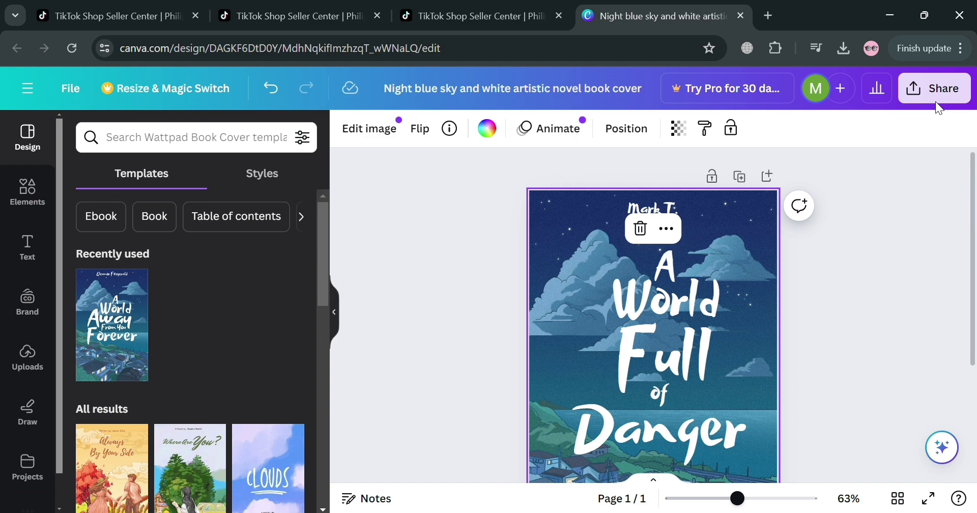
Step: Download the cover design from the Share menu as a PNG file
click(935, 102)
scroll(820, 397, down, 3)
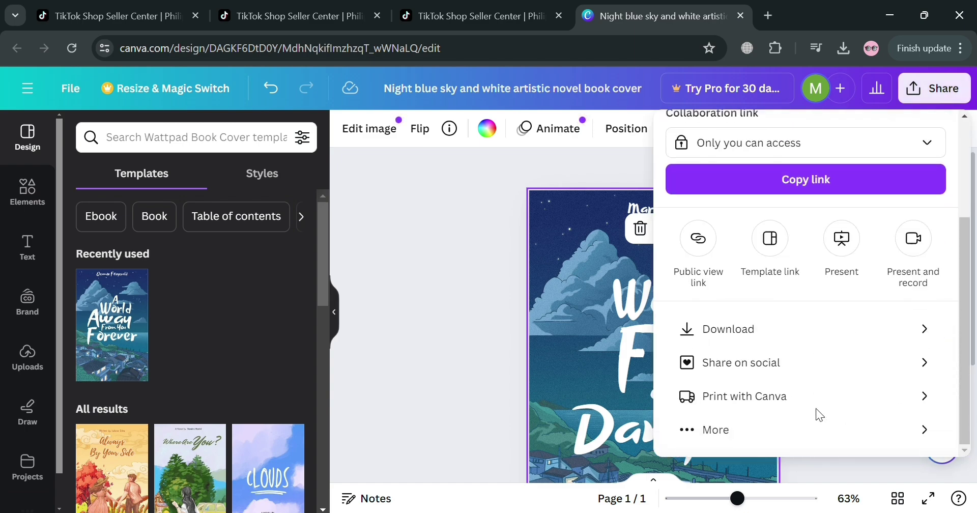
click(851, 326)
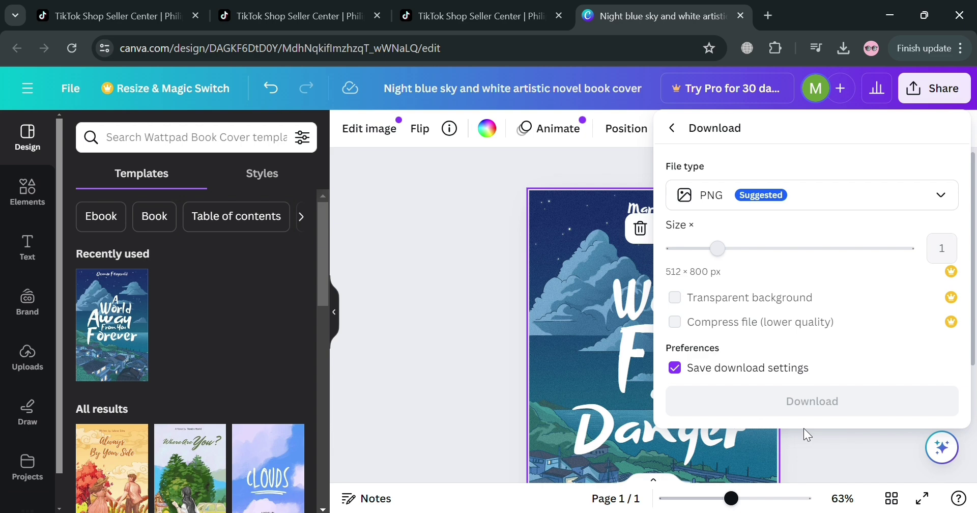
click(892, 196)
click(835, 295)
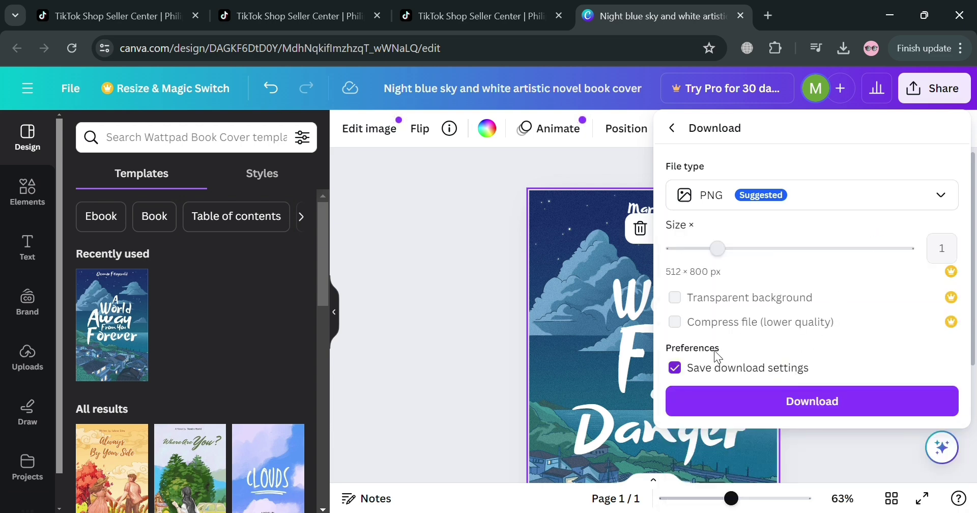
click(798, 408)
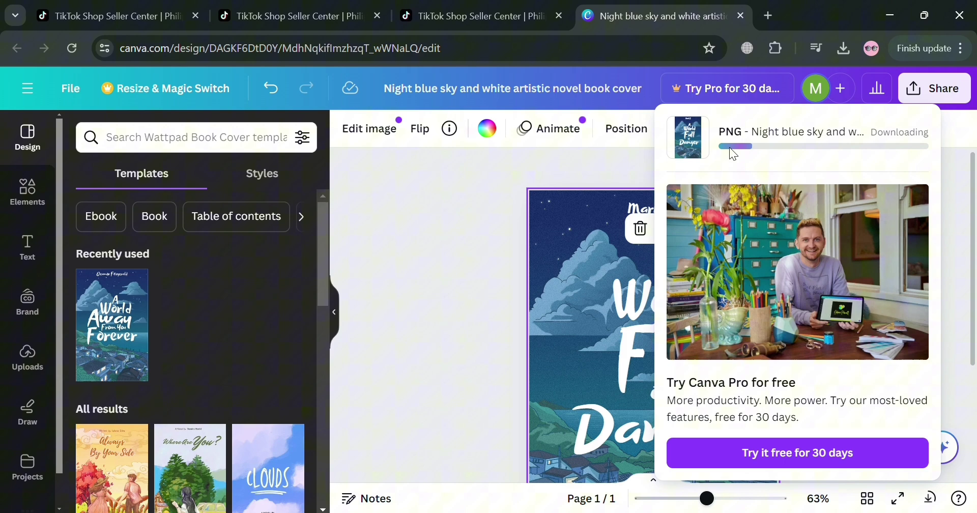
Step: Return to the Seller Center form and choose Local file for the main product image
click(499, 10)
mouse_move(374, 391)
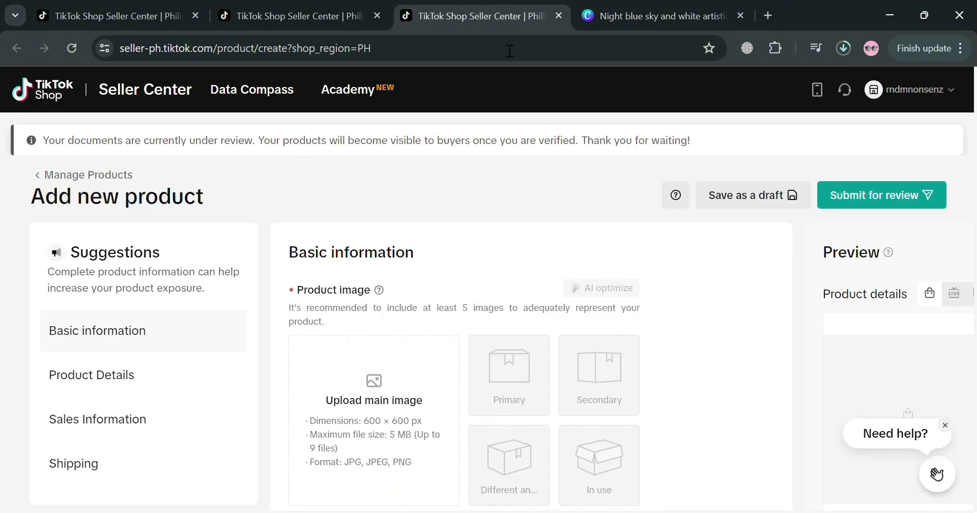
click(342, 312)
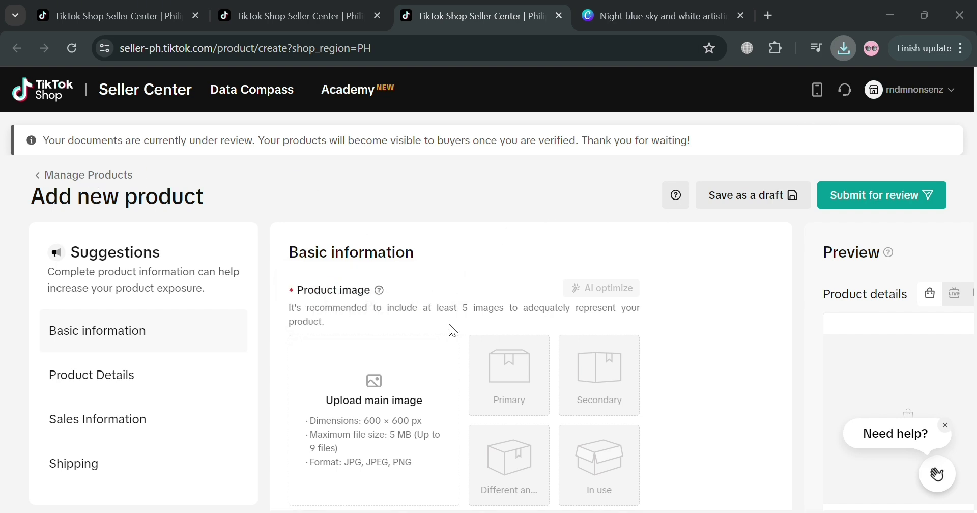
click(327, 306)
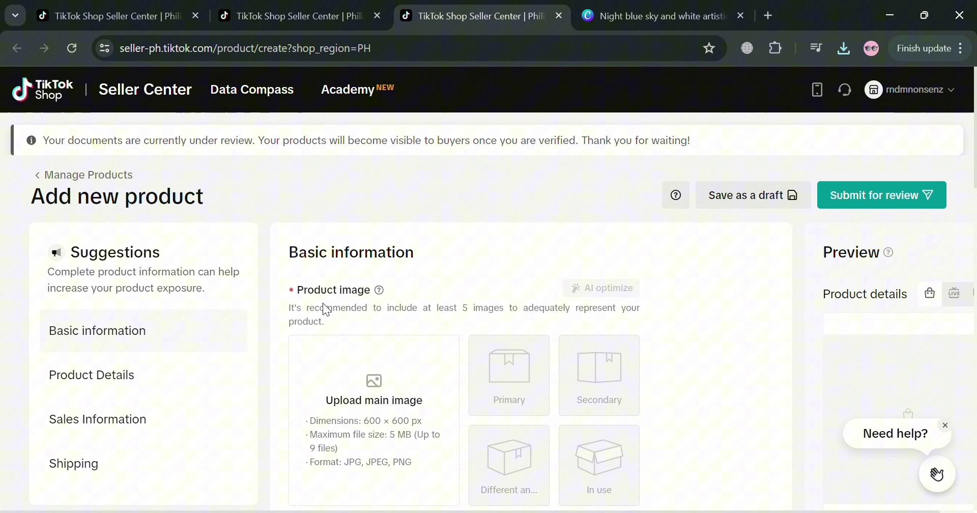
mouse_move(374, 390)
click(328, 298)
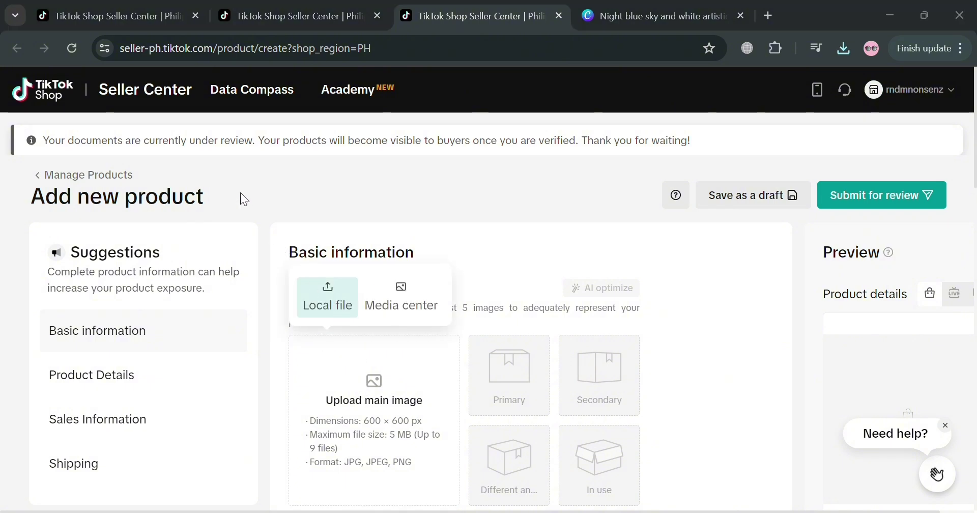
Step: Upload the cover PNG as the main image, cropped to a 1:1 square
double_click(253, 146)
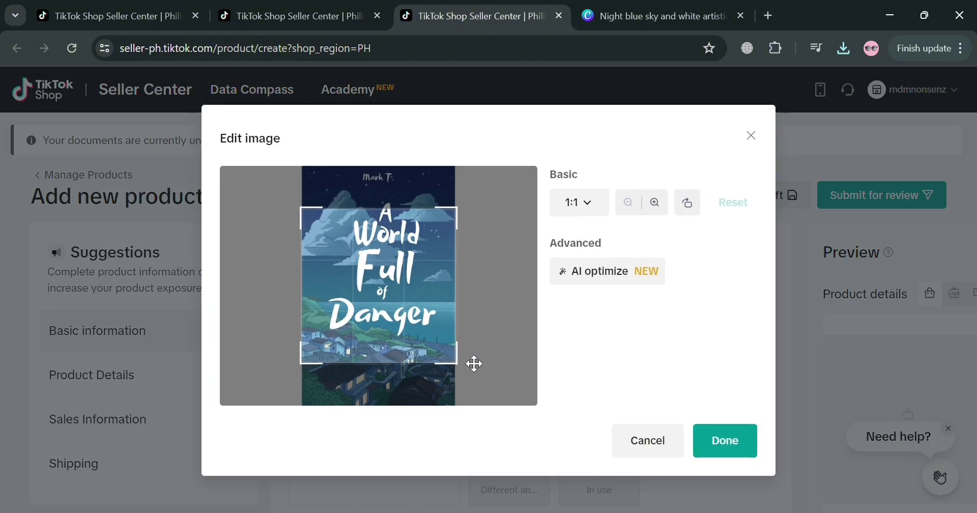
mouse_move(456, 365)
mouse_down()
mouse_move(433, 322)
mouse_move(443, 337)
mouse_up()
mouse_move(396, 301)
mouse_down()
mouse_move(396, 333)
mouse_move(396, 310)
mouse_up()
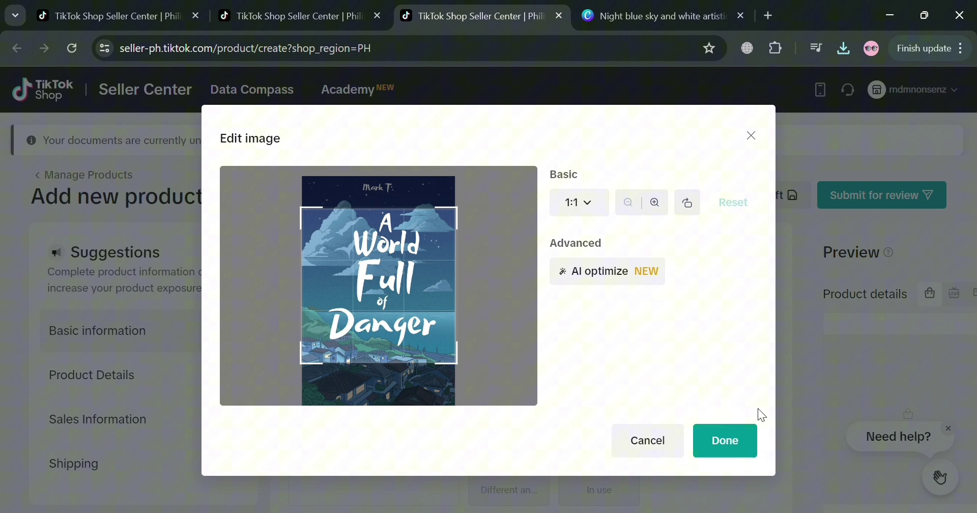
click(740, 442)
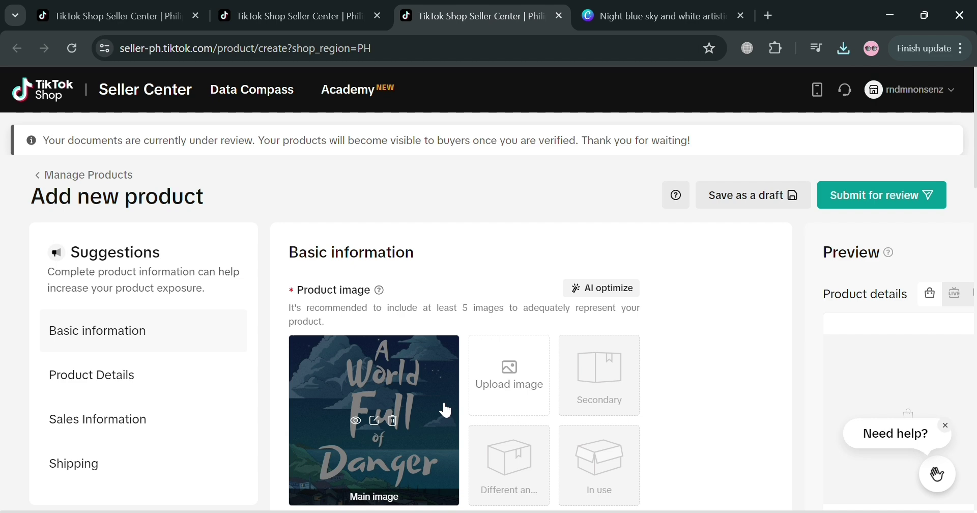
Step: Replace a draft 'Ebook' product name with 'A world full of danger by Mark T'
scroll(437, 407, down, 2)
scroll(458, 402, down, 2)
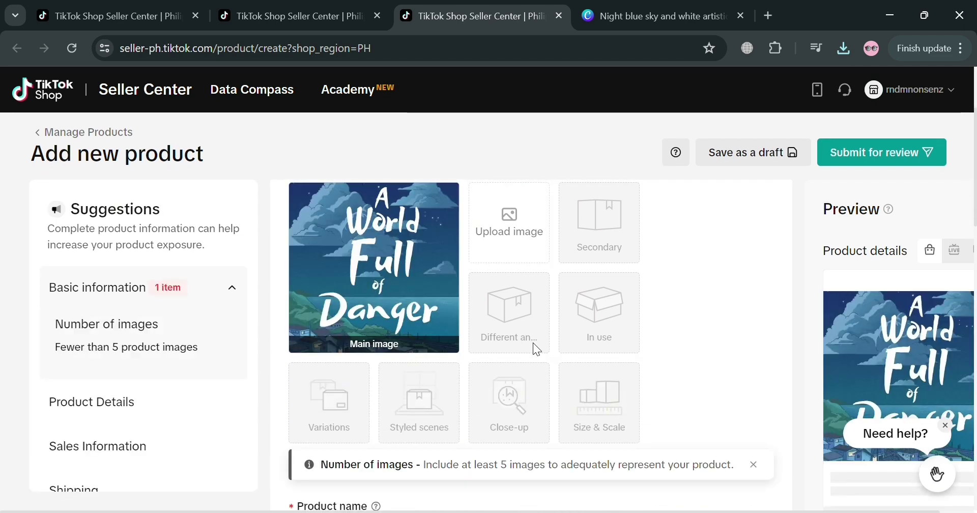
scroll(646, 338, down, 3)
scroll(613, 308, down, 3)
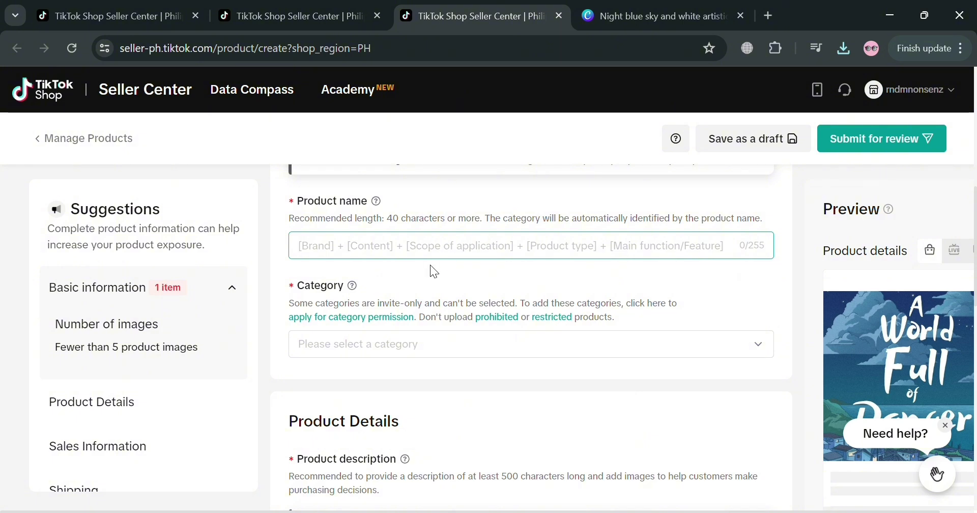
text(Ebb)
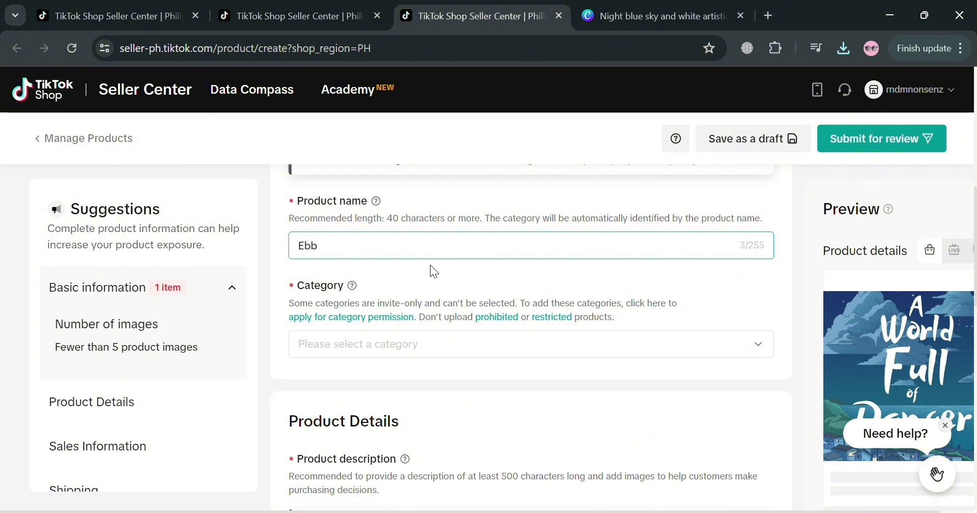
key(Right)
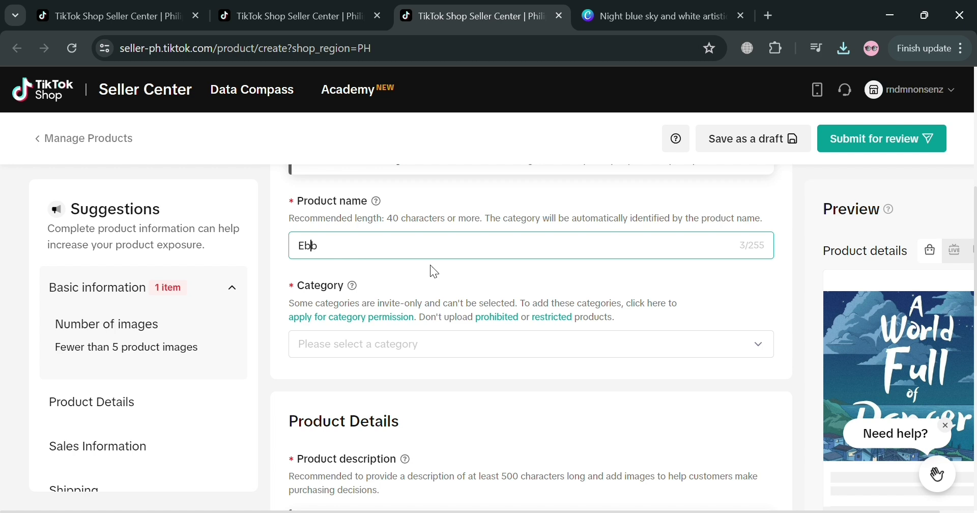
key(Delete)
text(ook)
key(ctrl+a)
key(BackSpace)
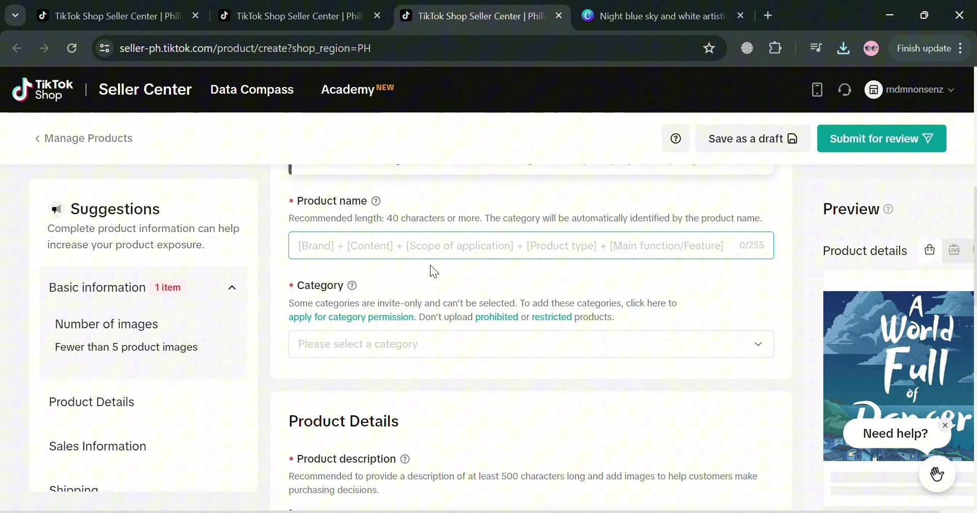
text(A worl)
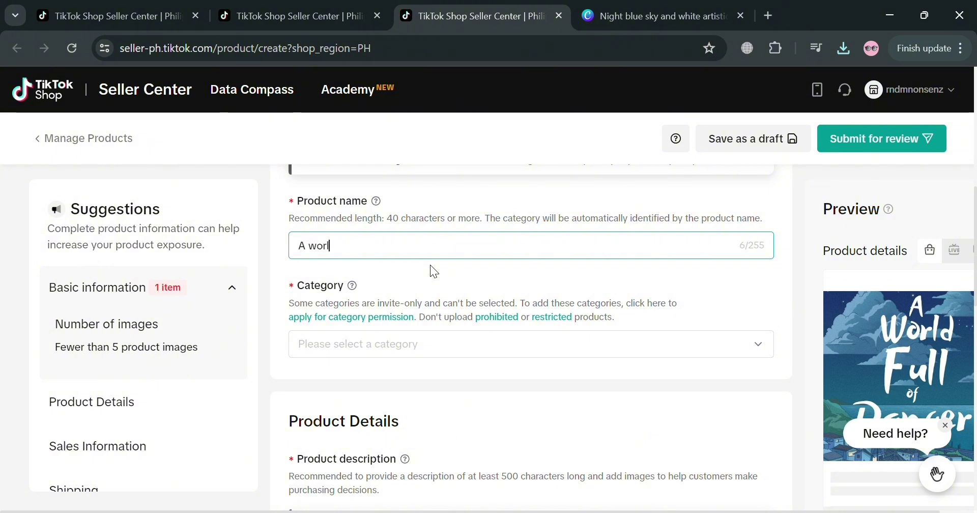
text(d full of danger by Mark T)
Step: Pick Books, Magazines & Audio, then Literature & Art, then Literature as the category
click(409, 353)
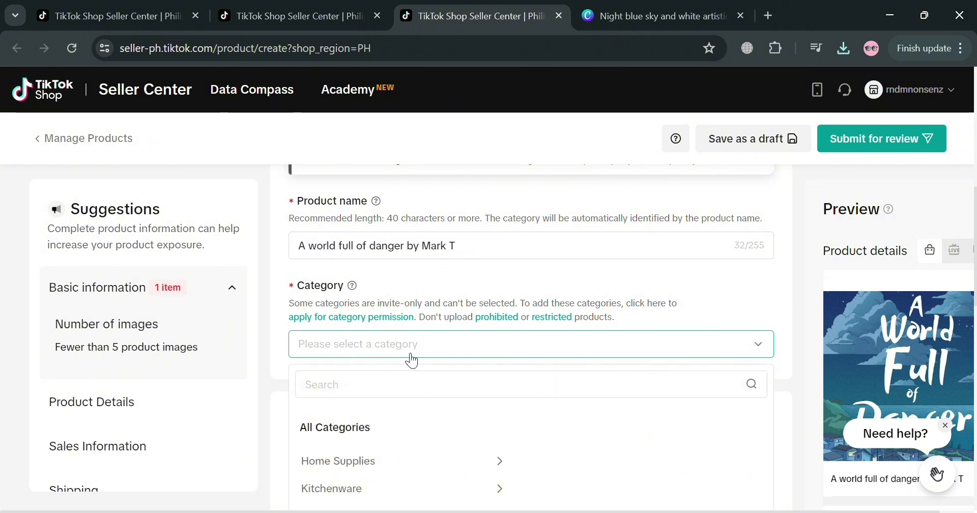
click(393, 396)
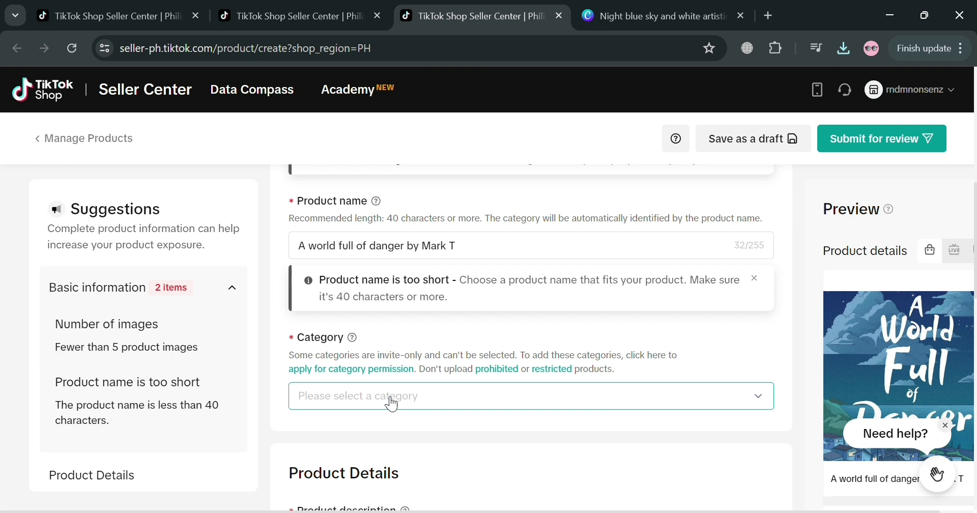
scroll(390, 397, down, 1)
click(430, 326)
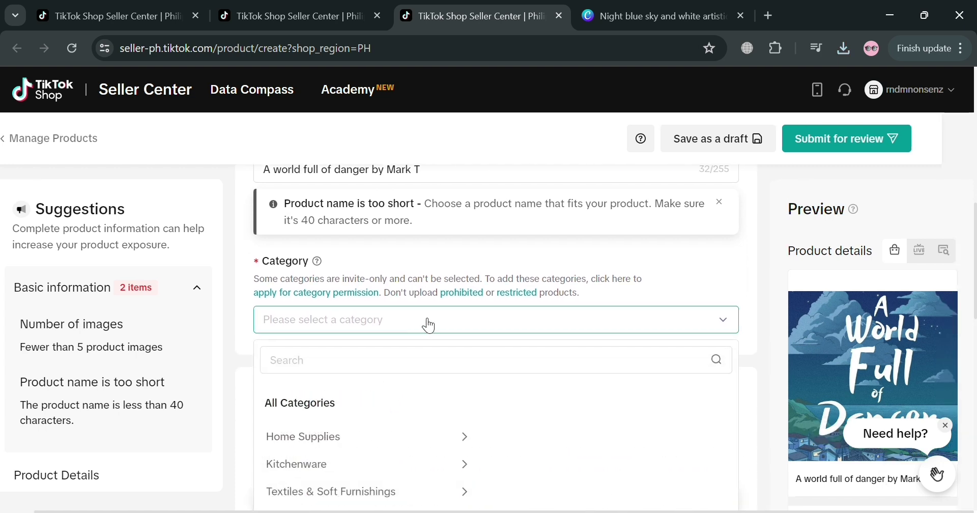
scroll(399, 398, down, 1)
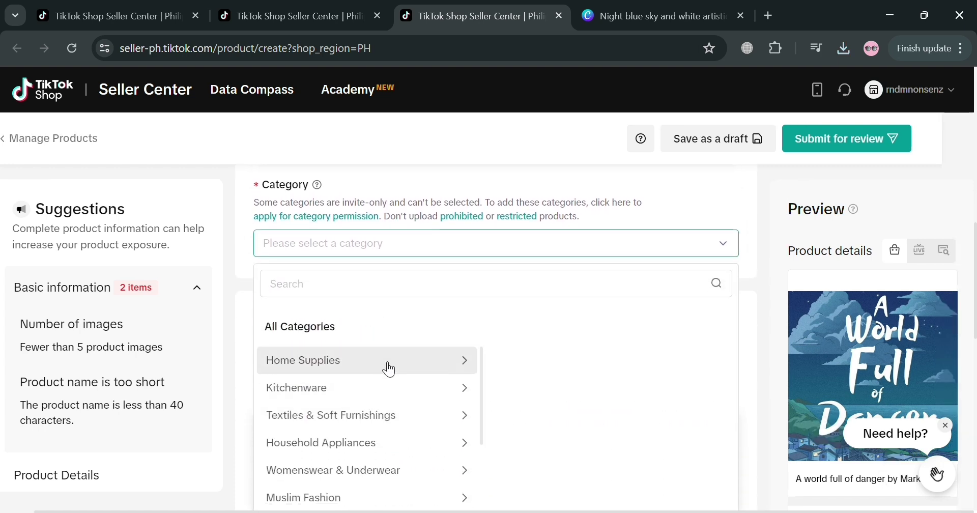
scroll(389, 371, down, 1)
scroll(381, 412, down, 1)
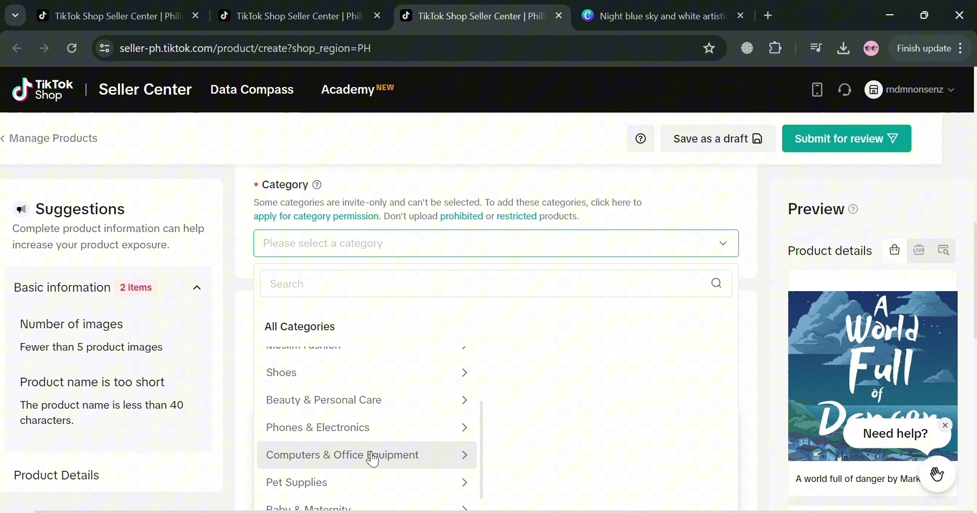
scroll(374, 461, down, 1)
scroll(366, 467, down, 1)
scroll(367, 468, down, 2)
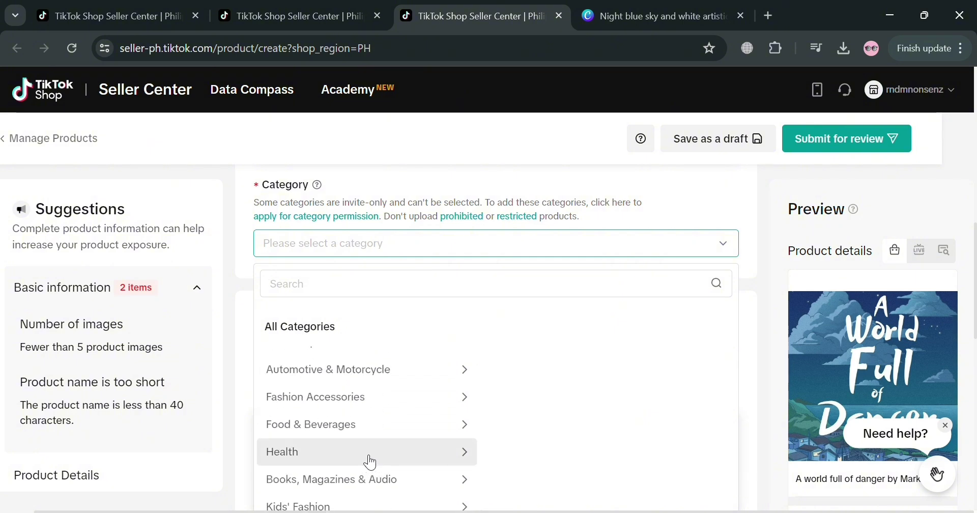
scroll(349, 409, down, 1)
click(359, 447)
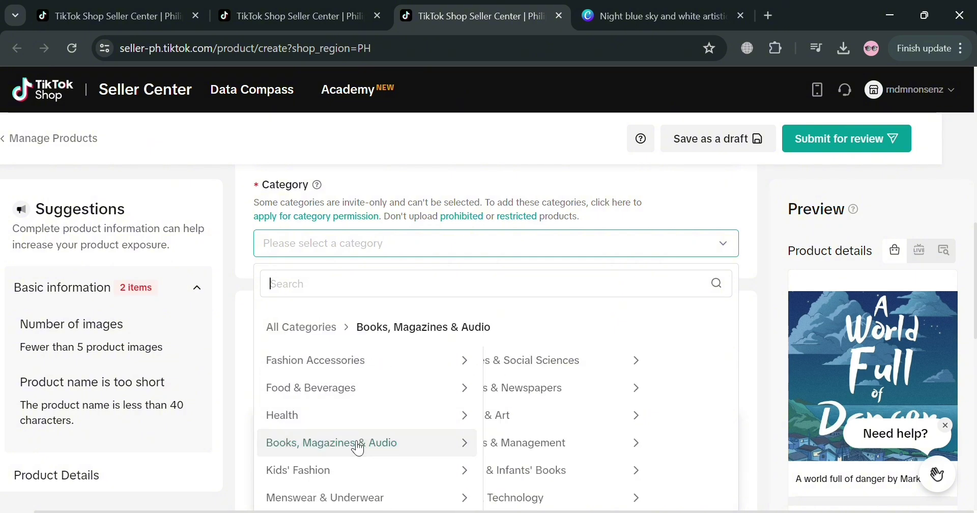
click(613, 420)
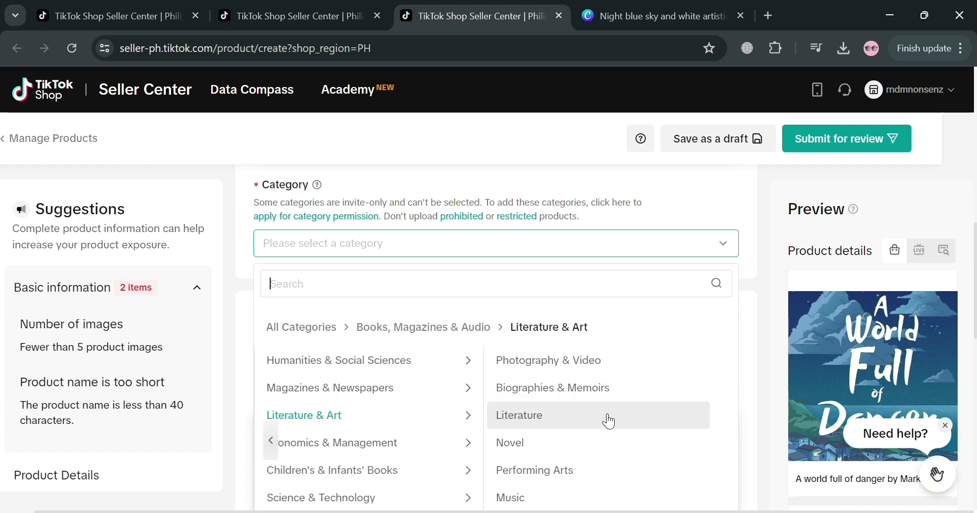
click(608, 421)
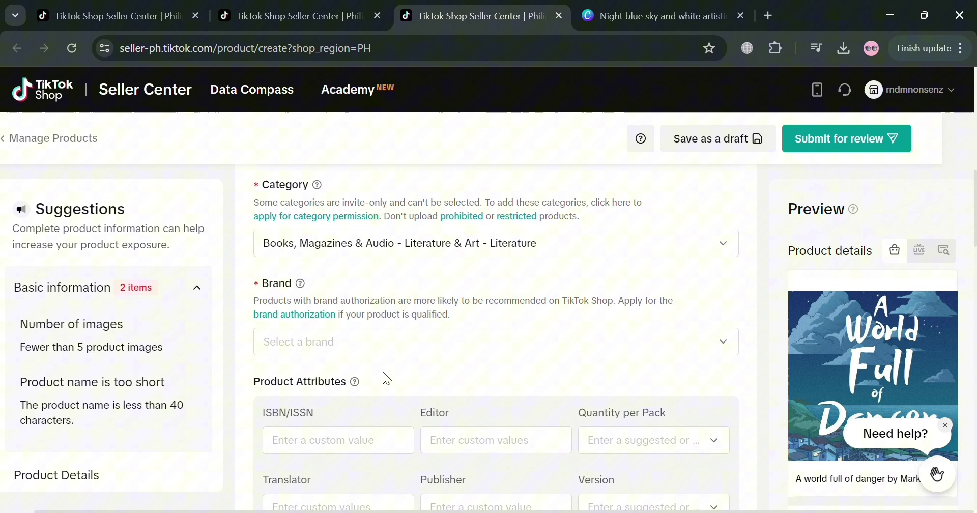
Step: Search 'booktok' in the Brand dropdown and select Booktok
click(512, 349)
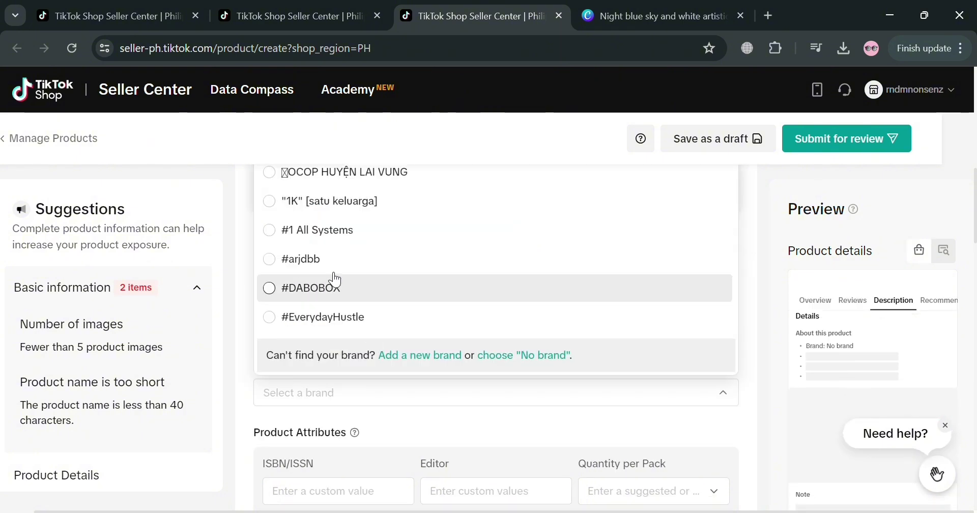
scroll(459, 306, up, 1)
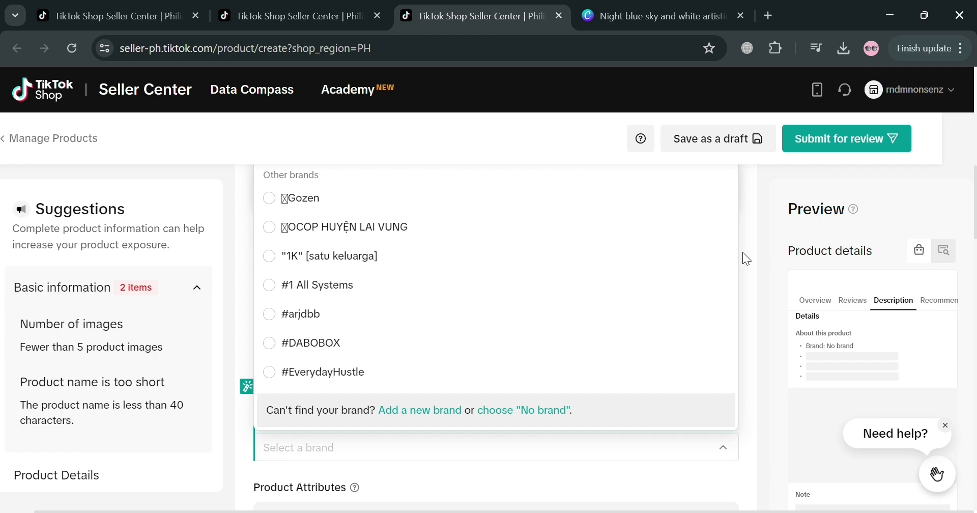
text(e)
key(BackSpace)
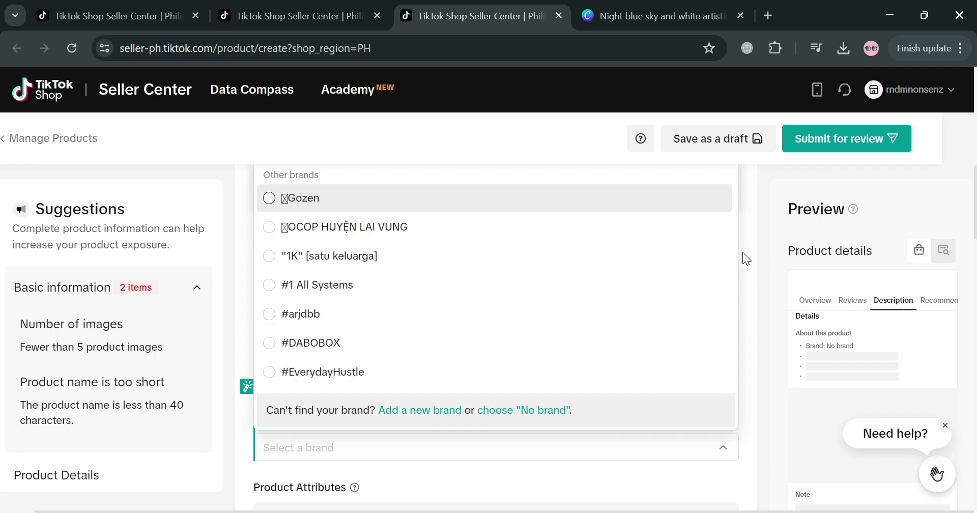
text(booktok)
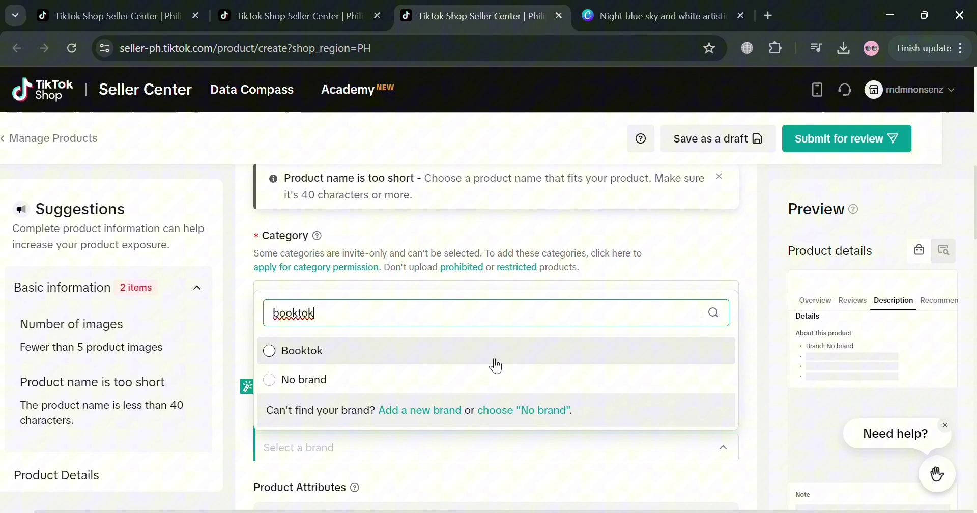
click(497, 363)
scroll(414, 367, down, 4)
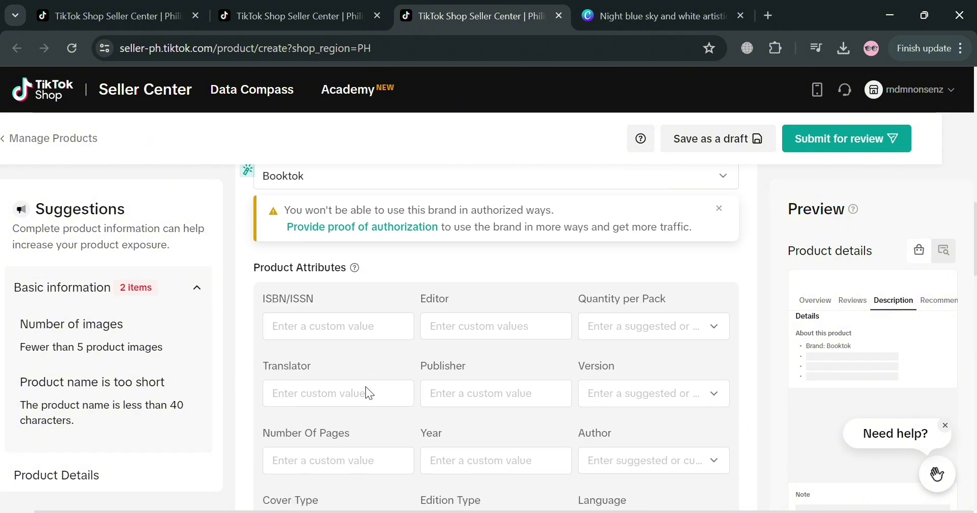
Step: Add custom attribute values: ISBN/ISSN 1000 and Editor 5000
click(369, 322)
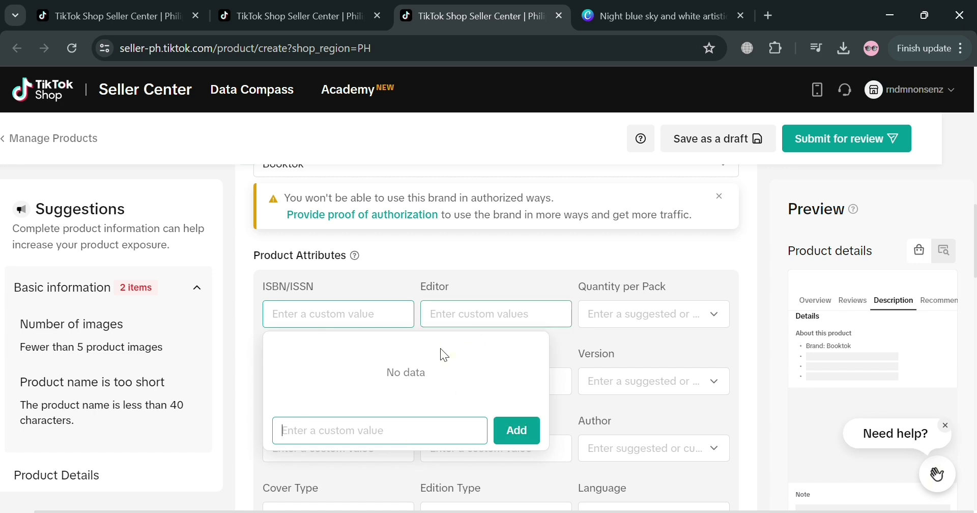
text(679)
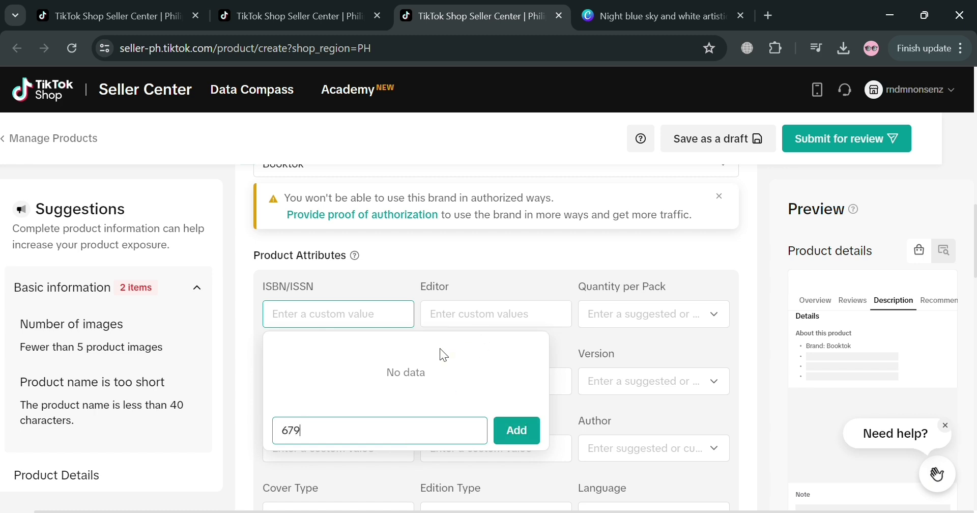
key(BackSpace)
key(BackSpace)
key(BackSpace)
text(1)
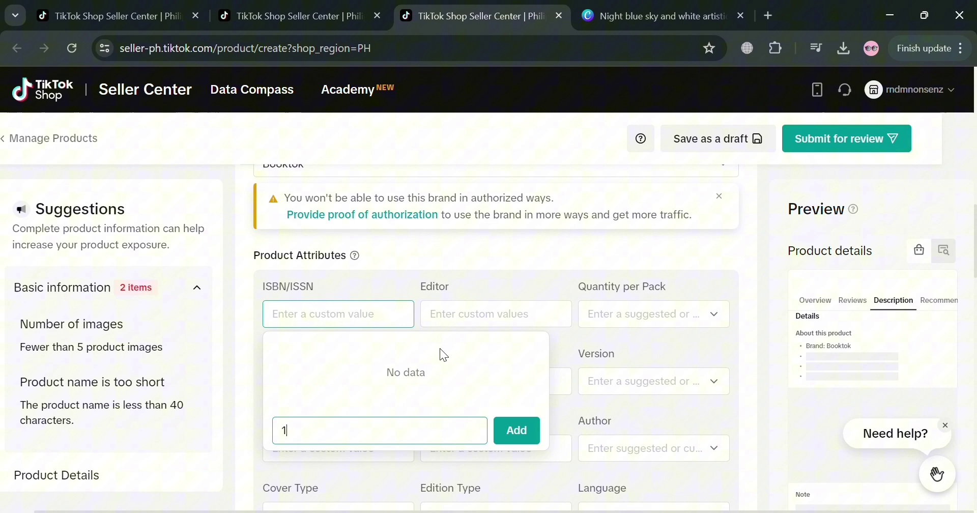
text(000)
click(517, 430)
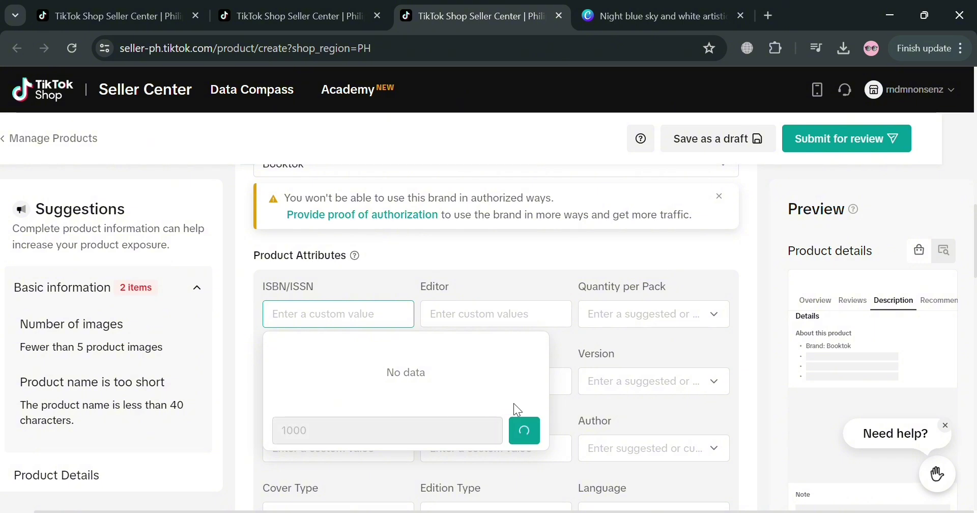
click(514, 326)
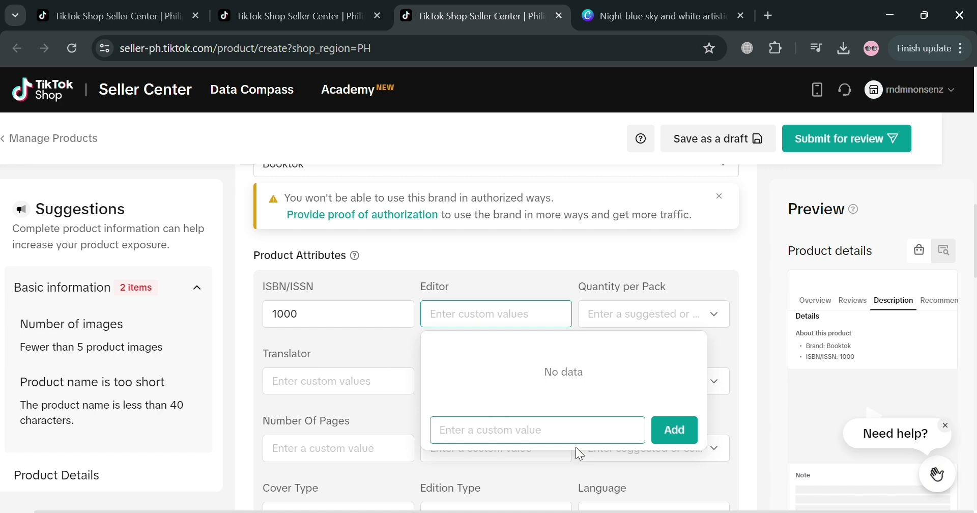
text(5000)
click(675, 431)
Step: Set Quantity per Pack to 1 and Version to Abridged
click(674, 322)
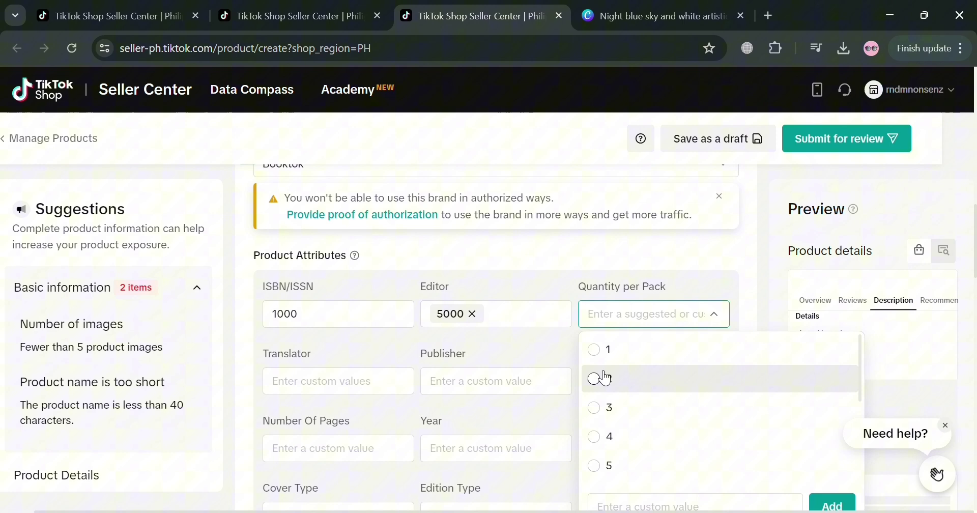
click(606, 351)
scroll(370, 414, up, 3)
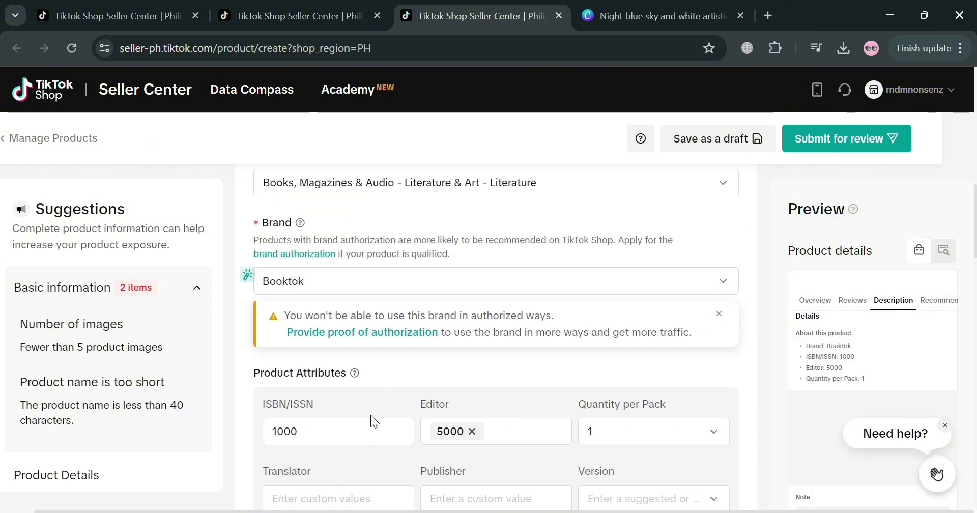
scroll(375, 414, down, 6)
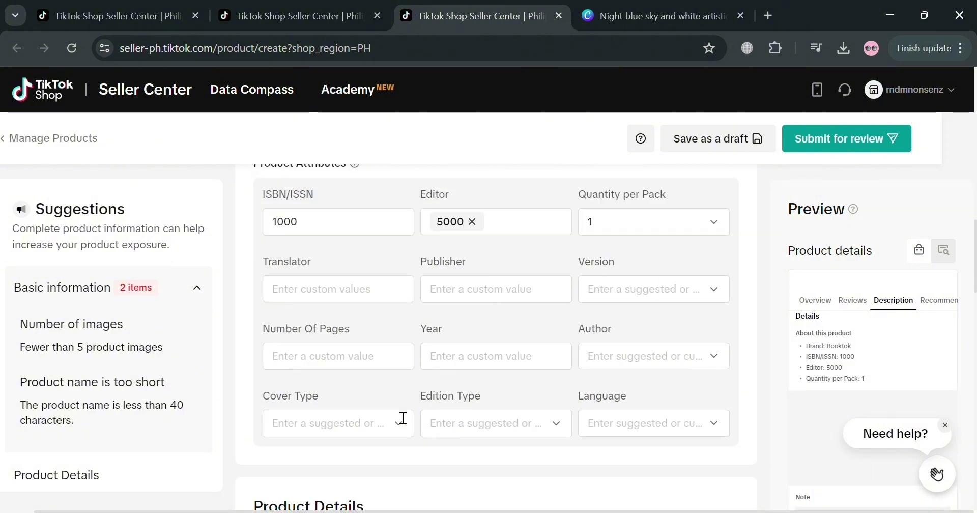
scroll(393, 408, up, 3)
scroll(396, 407, up, 1)
scroll(395, 407, up, 2)
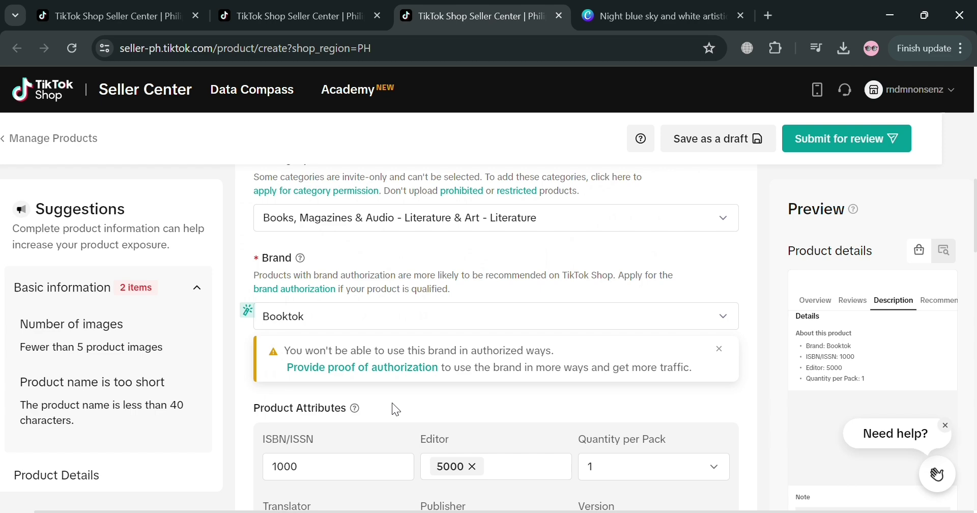
scroll(392, 402, down, 2)
scroll(401, 410, down, 5)
scroll(393, 399, down, 1)
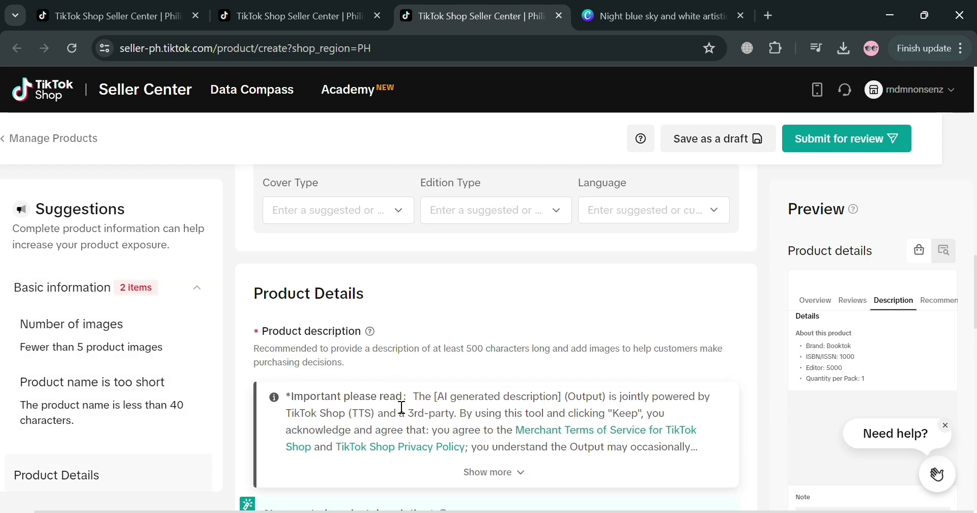
scroll(395, 395, up, 3)
click(390, 228)
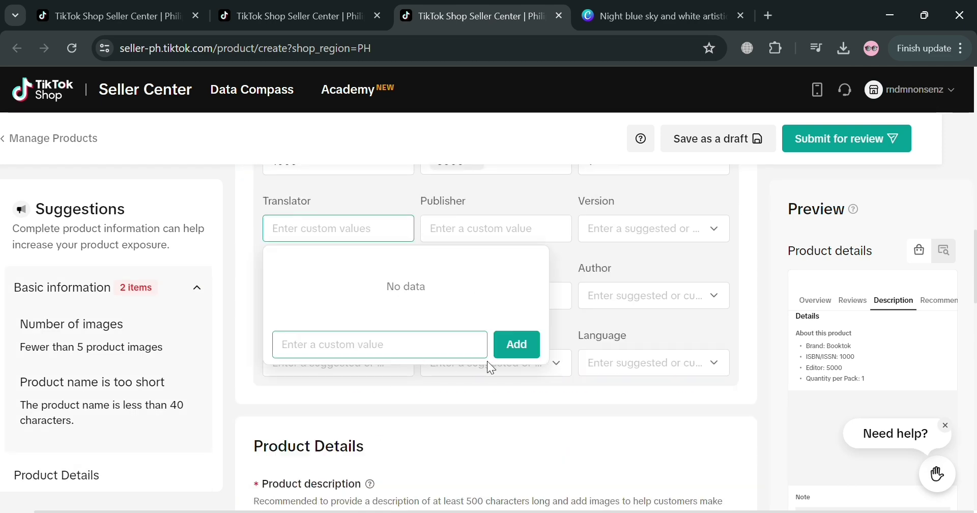
click(548, 230)
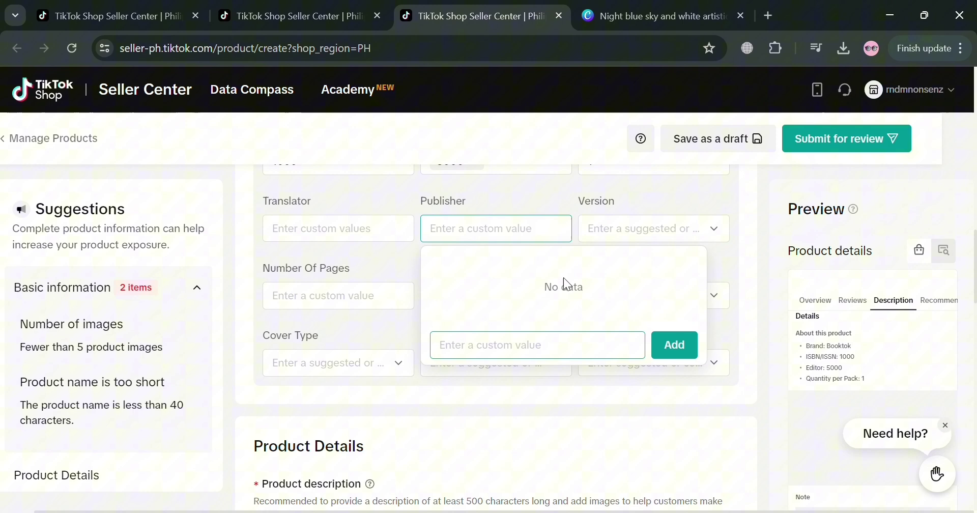
click(655, 237)
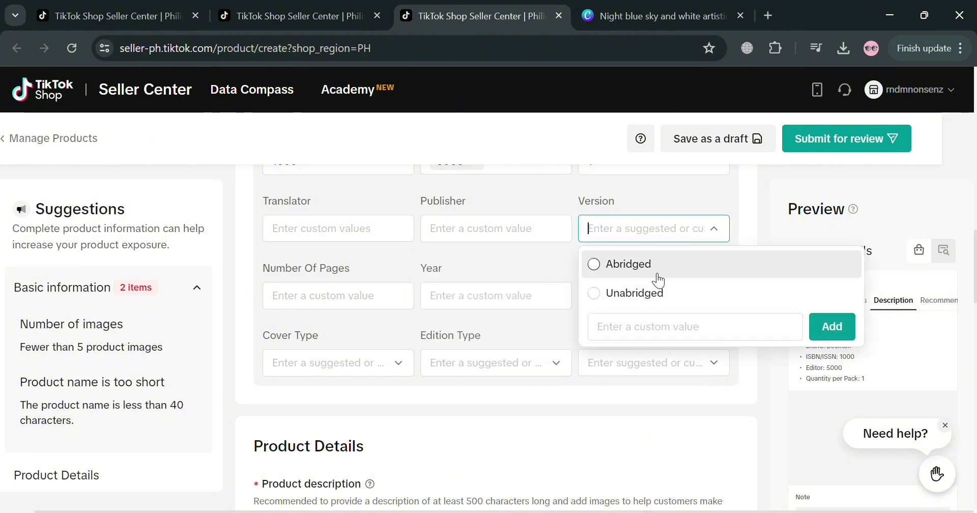
click(606, 265)
Step: Add 150 as Number Of Pages and 2024 as Year, keeping English as language
click(368, 303)
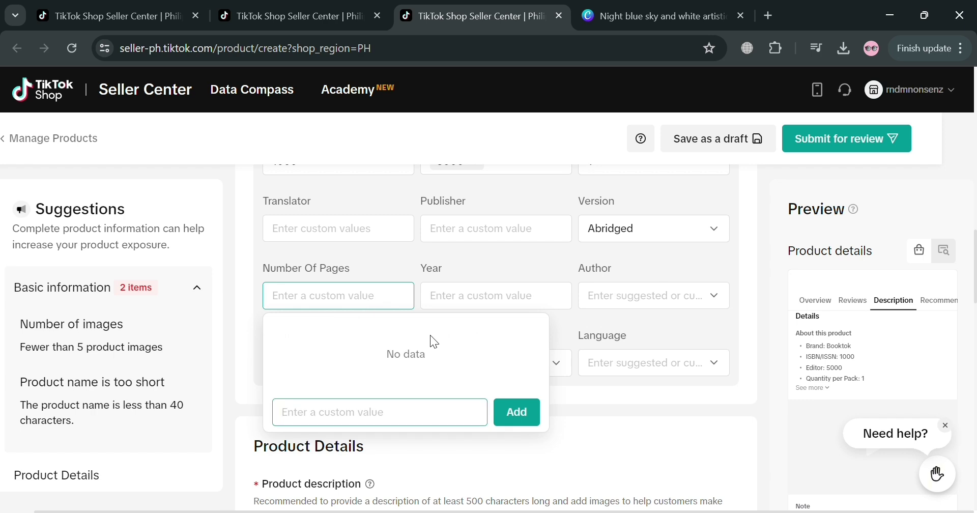
text(5)
key(BackSpace)
text(1)
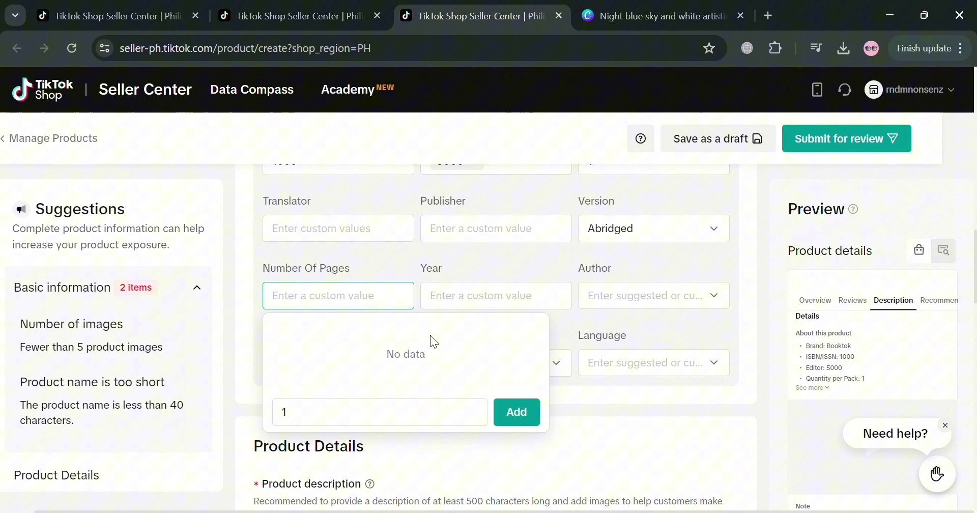
click(471, 412)
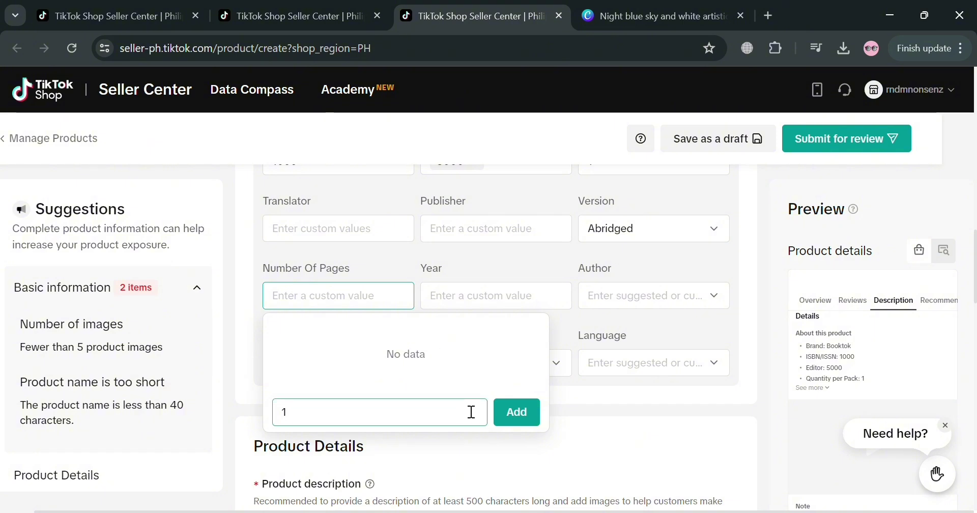
text(50)
click(515, 413)
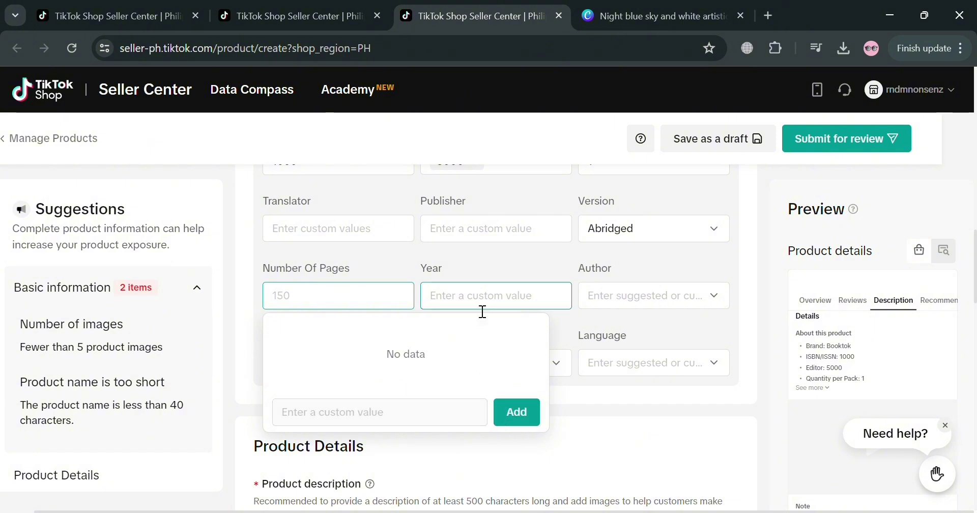
click(483, 309)
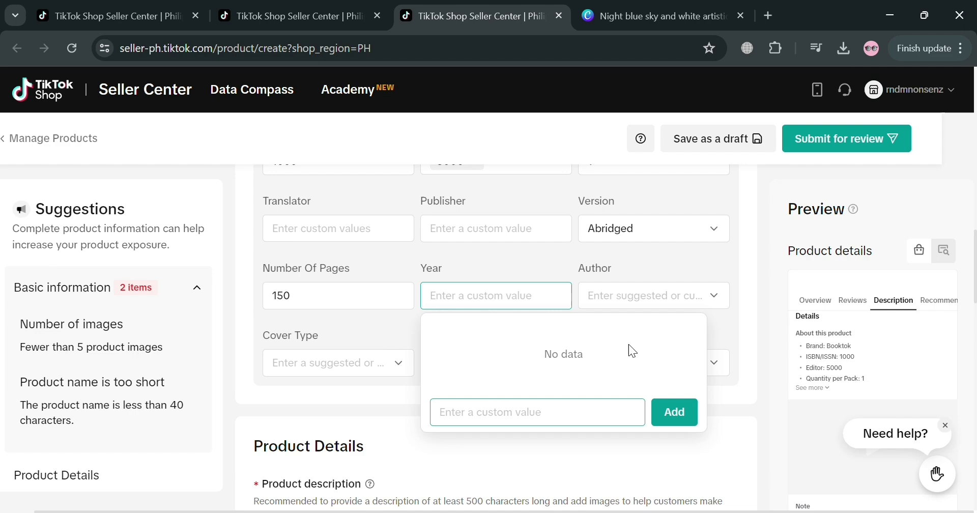
text(2024)
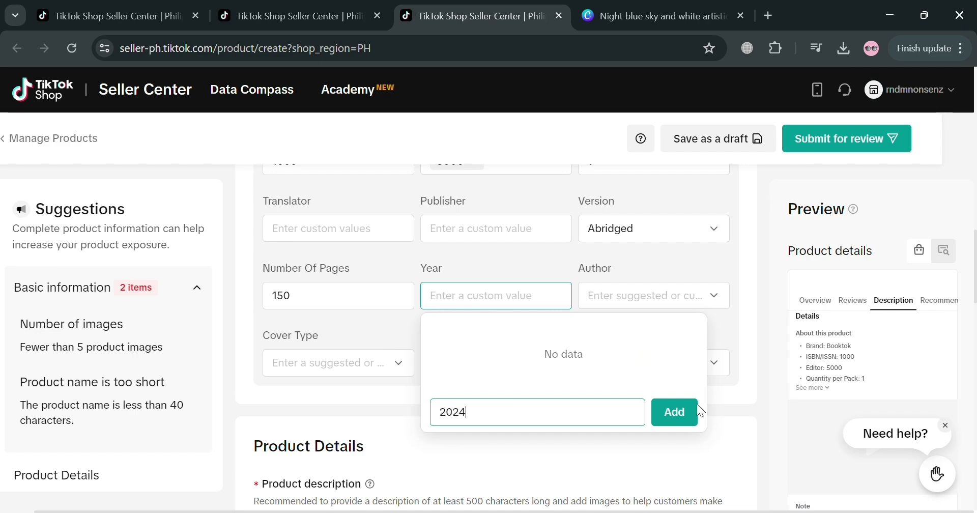
click(672, 413)
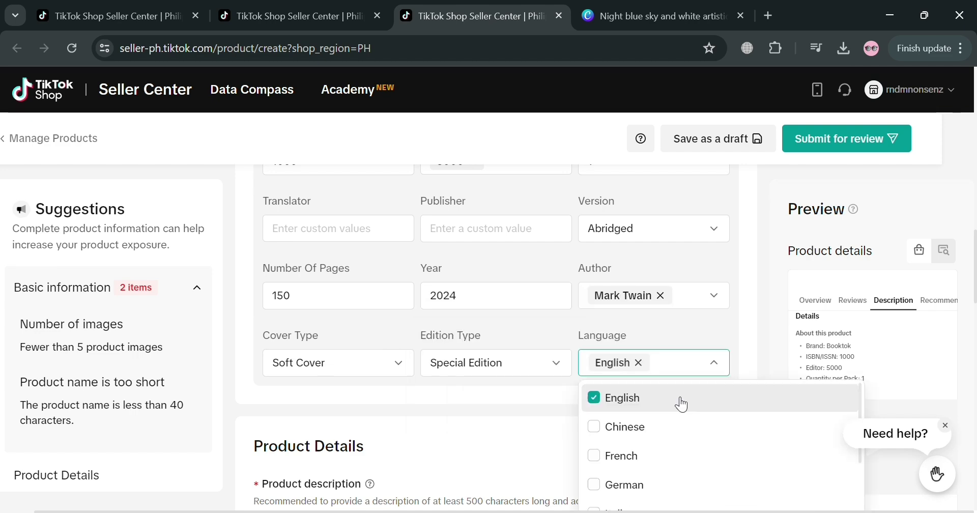
click(515, 430)
Step: Enter keywords for the AI description and generate a first suggestion
scroll(558, 392, down, 2)
scroll(560, 396, down, 4)
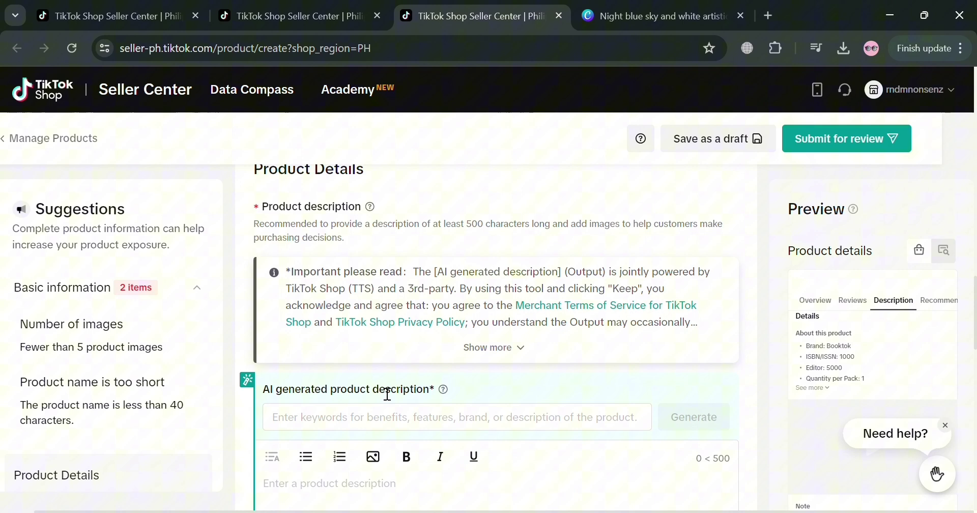
click(534, 392)
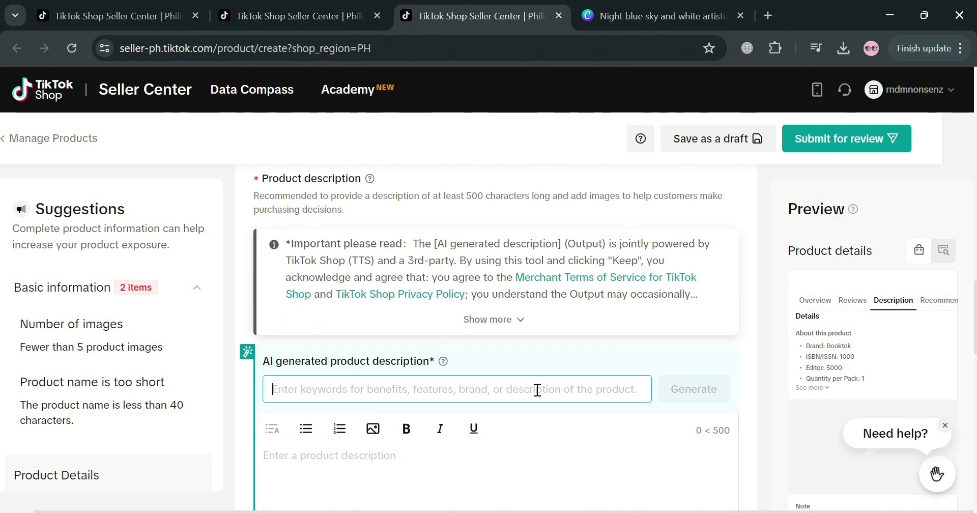
text(Eboo)
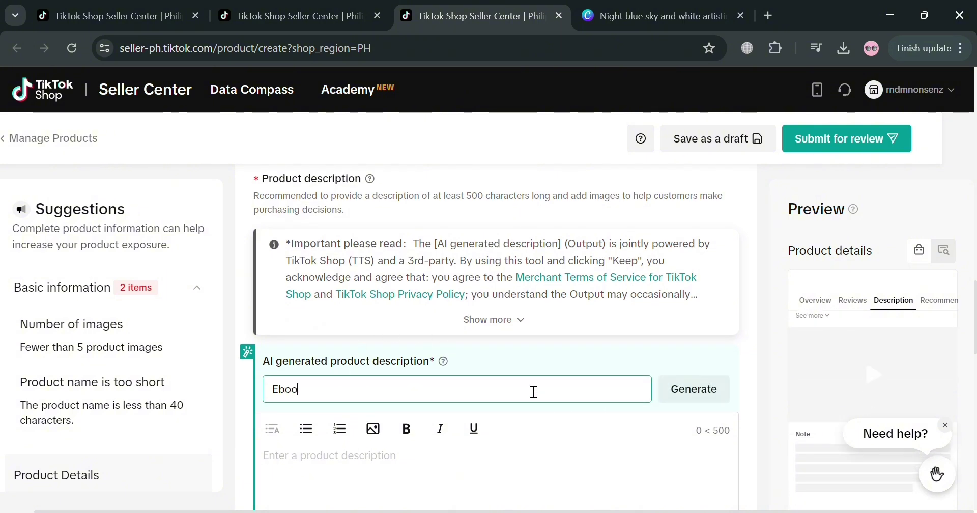
text(ut)
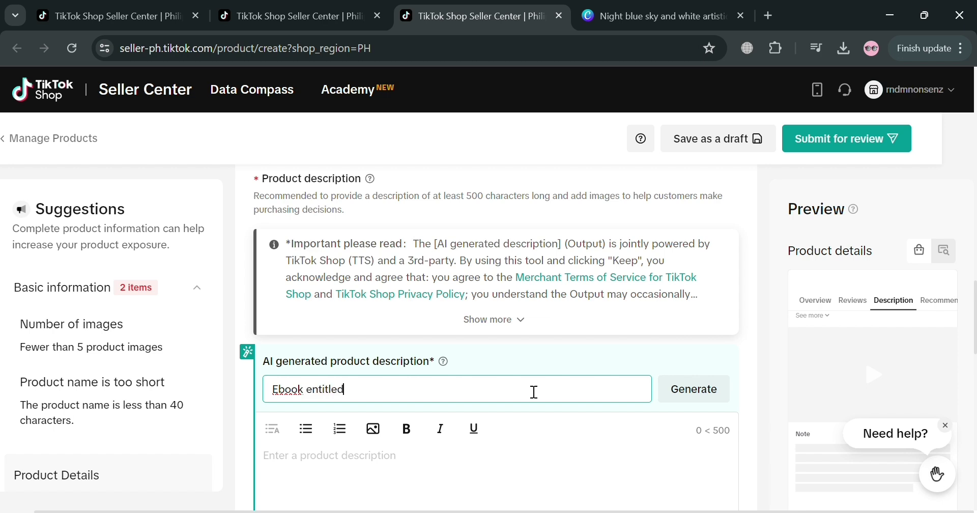
text(A world full of danger)
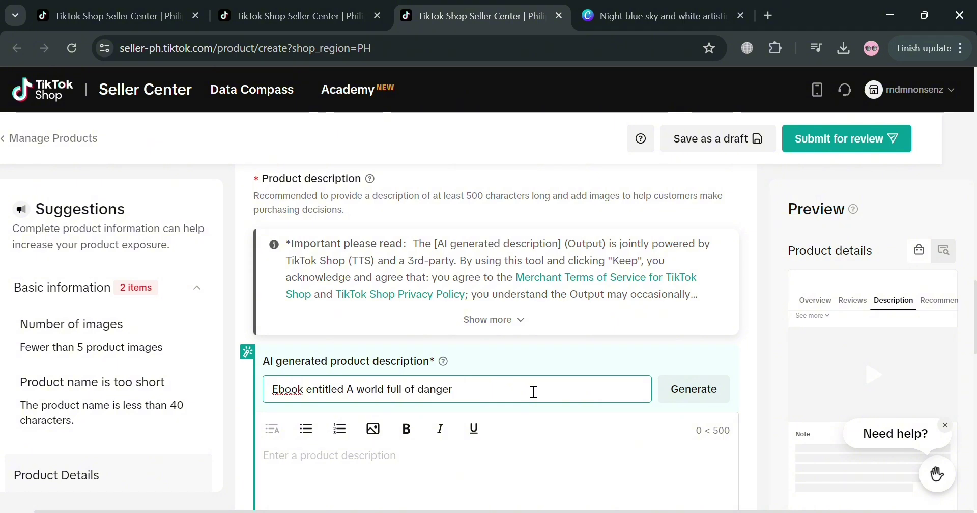
click(718, 390)
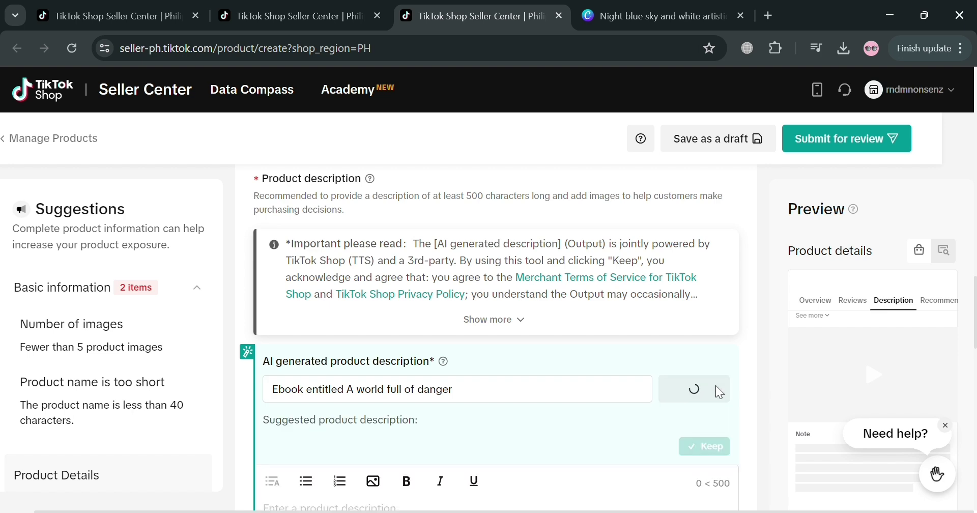
Step: Add '150 pages and limited edition' to the keywords, regenerate, and keep the 767-character description
click(497, 391)
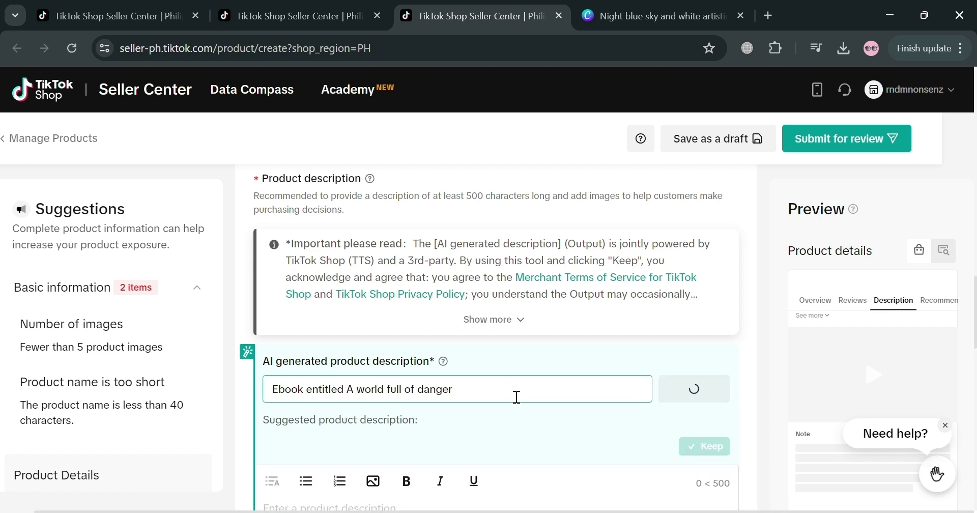
text( with)
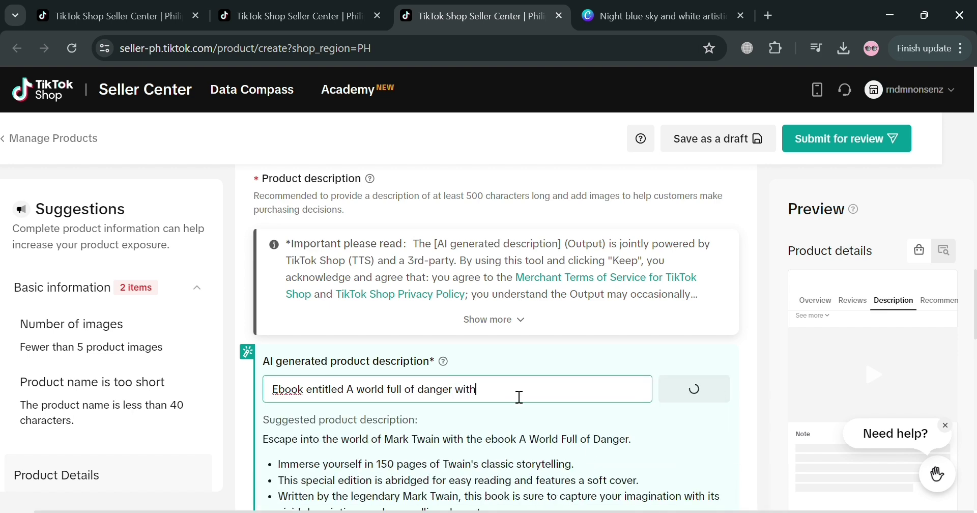
text( M)
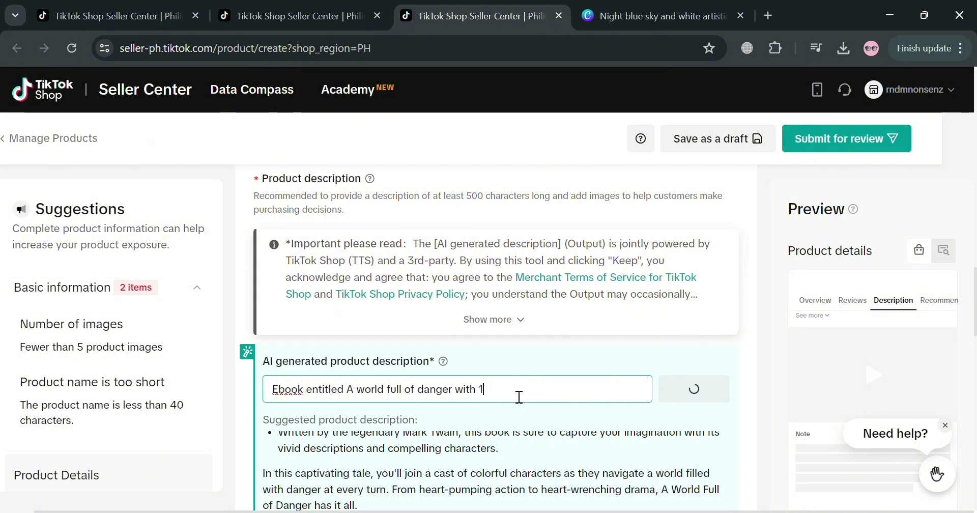
key(BackSpace)
text(150 pag)
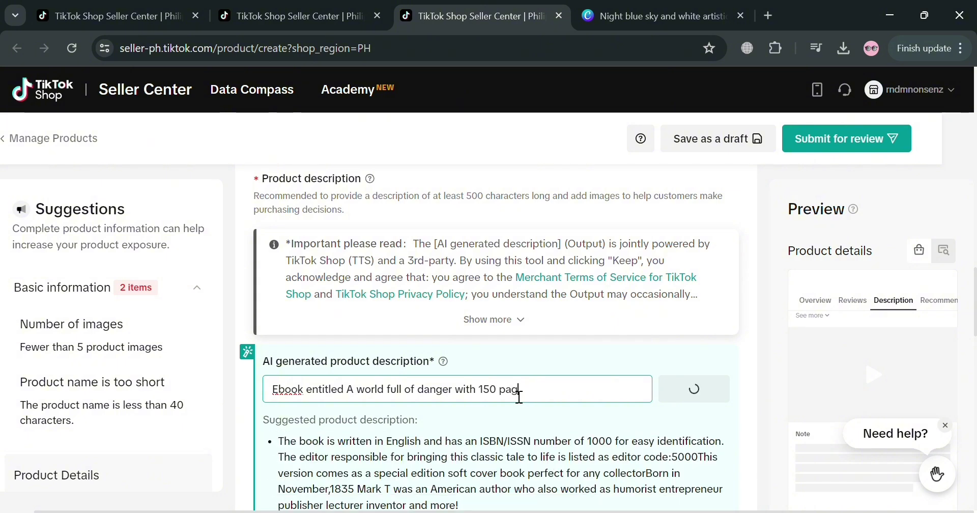
text(es)
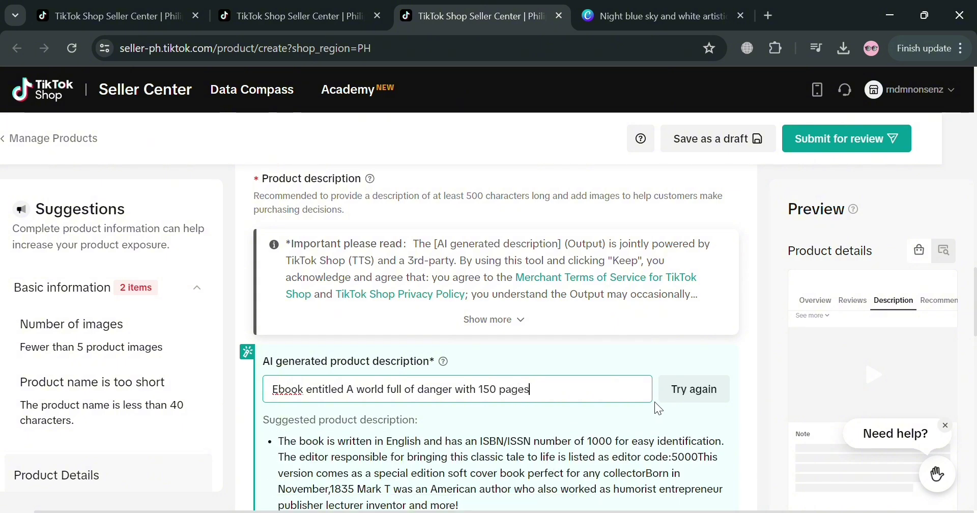
text( and limit)
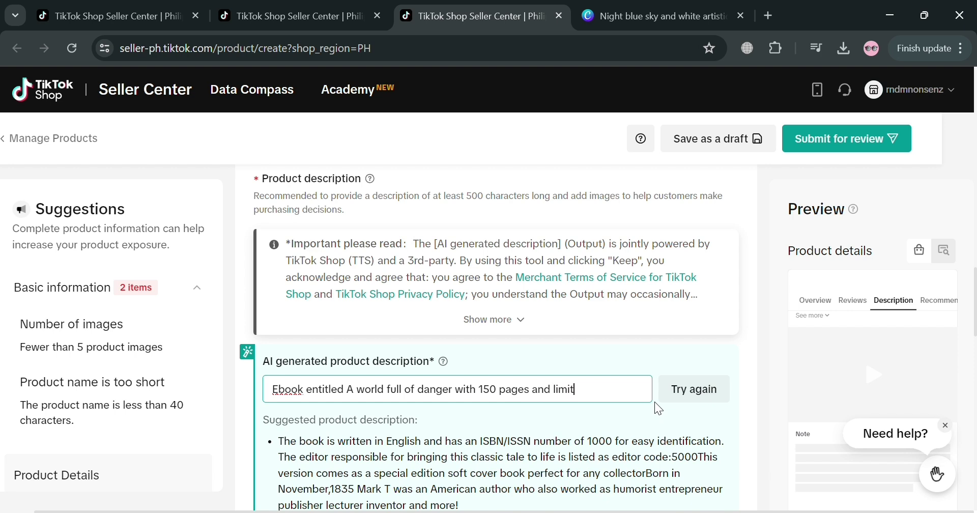
text(ed edition)
click(709, 387)
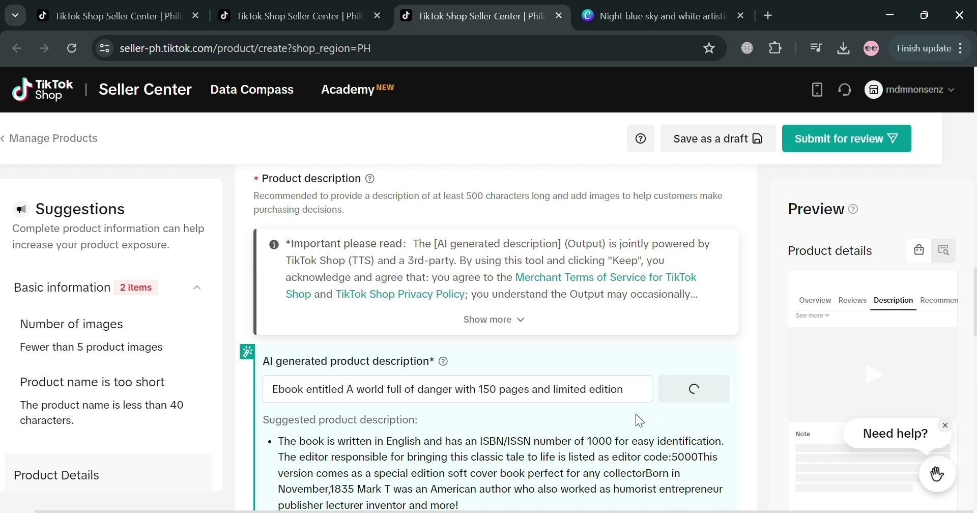
scroll(683, 334, down, 3)
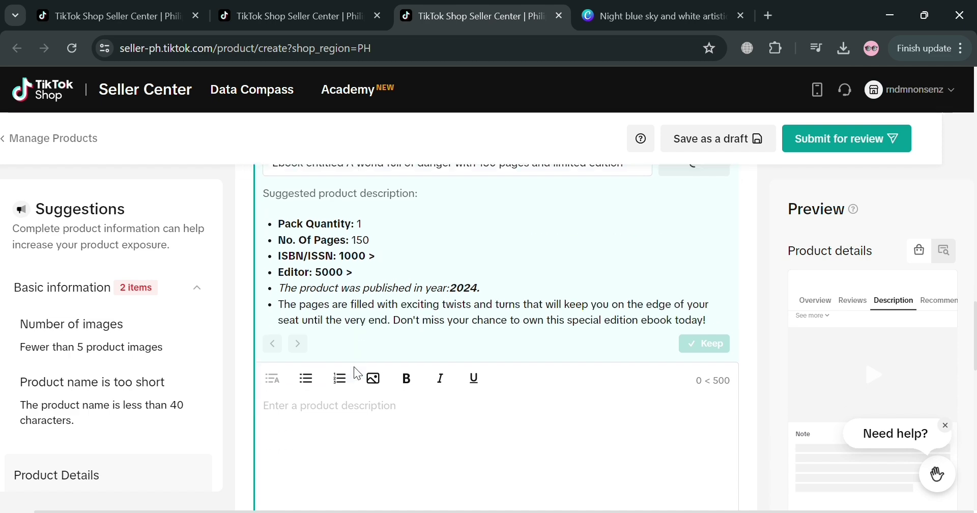
click(715, 418)
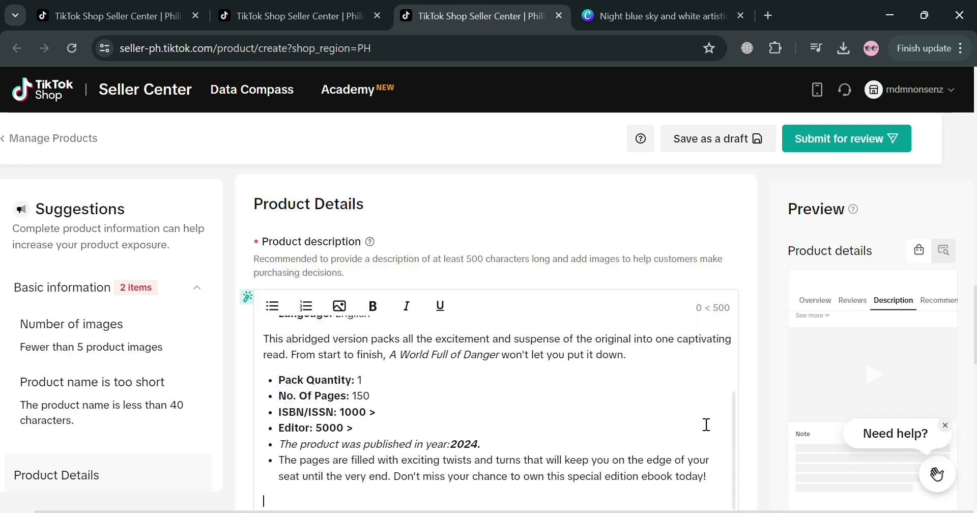
scroll(616, 415, down, 4)
scroll(472, 320, up, 3)
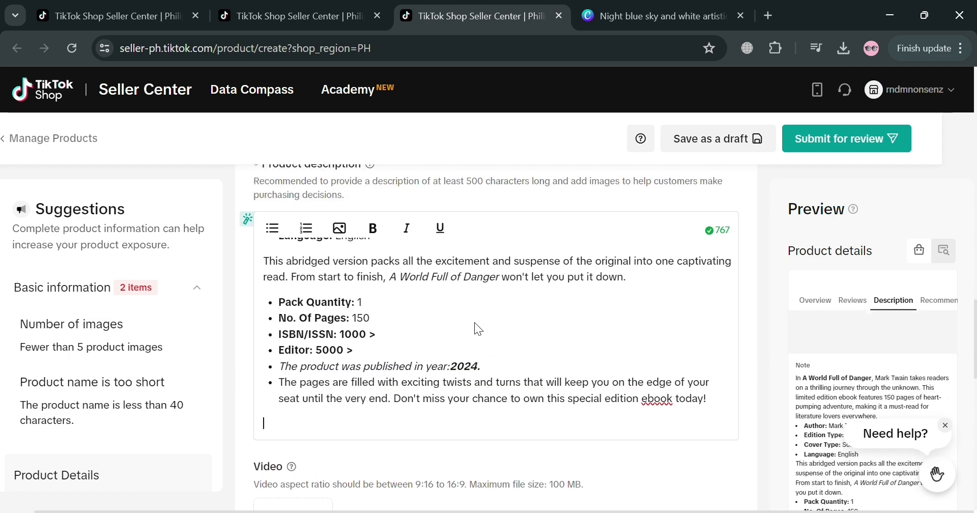
scroll(476, 350, down, 5)
scroll(480, 356, up, 4)
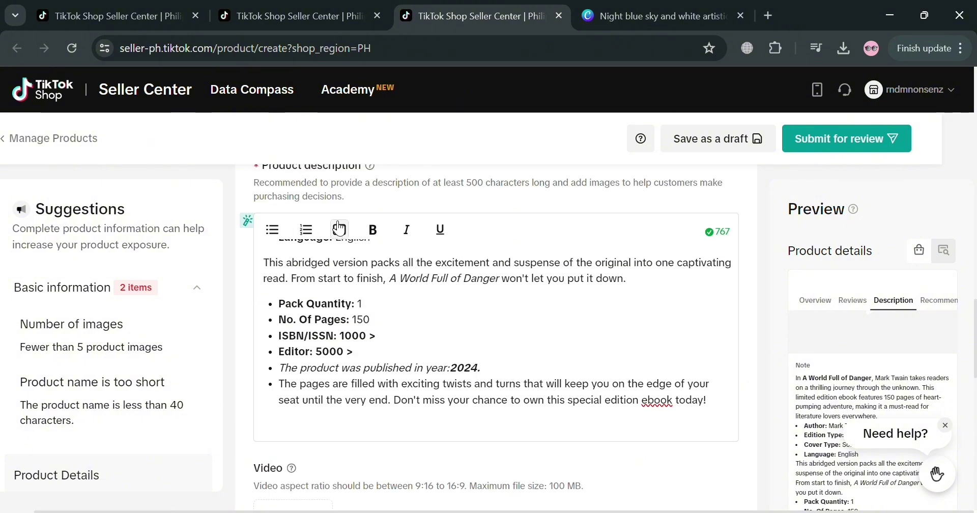
scroll(379, 242, up, 1)
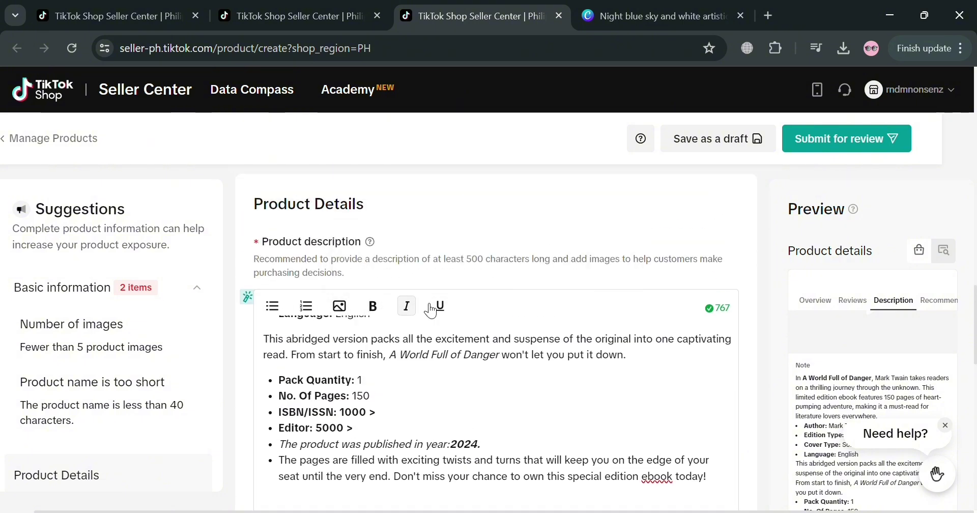
Step: Enter retail price 150, quantity 999 and Seller SKU 23553 under Sales Information
scroll(395, 412, down, 1)
scroll(386, 404, down, 4)
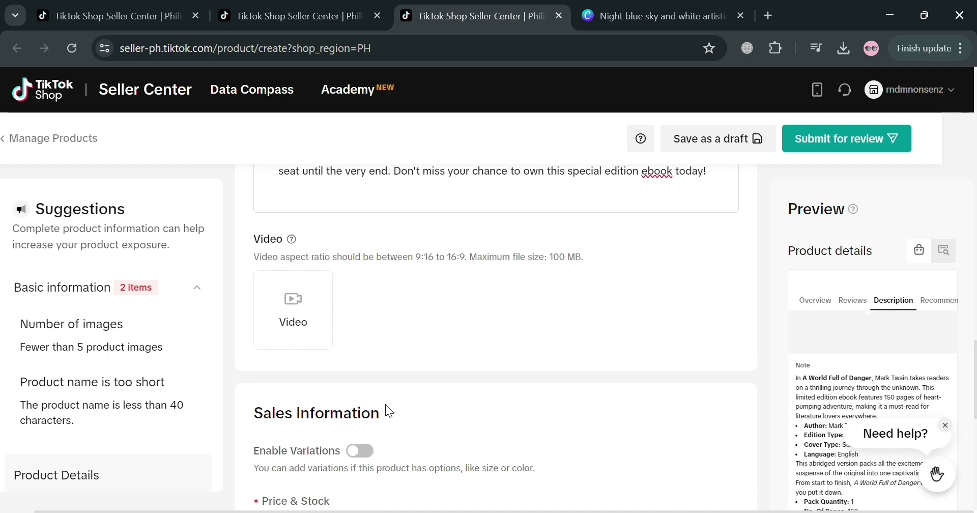
scroll(356, 389, down, 1)
scroll(362, 371, down, 2)
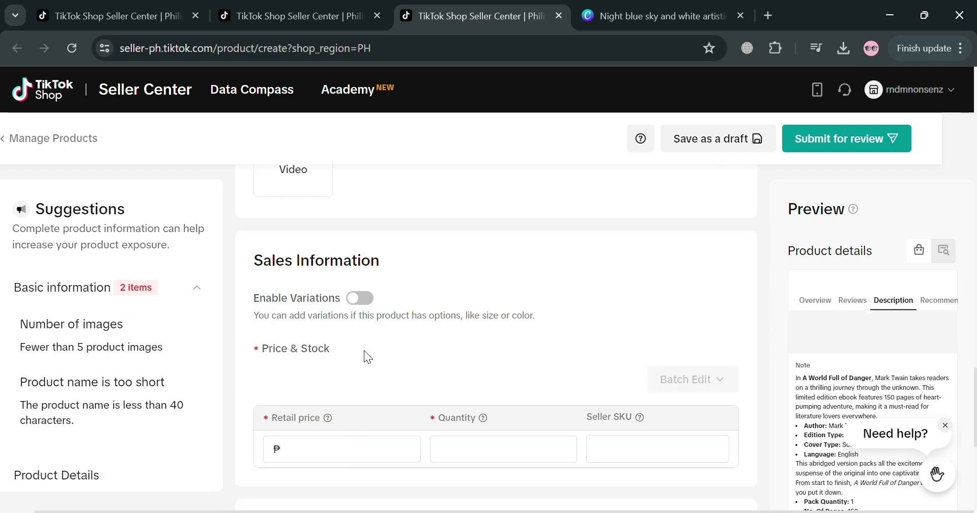
click(394, 449)
text(1)
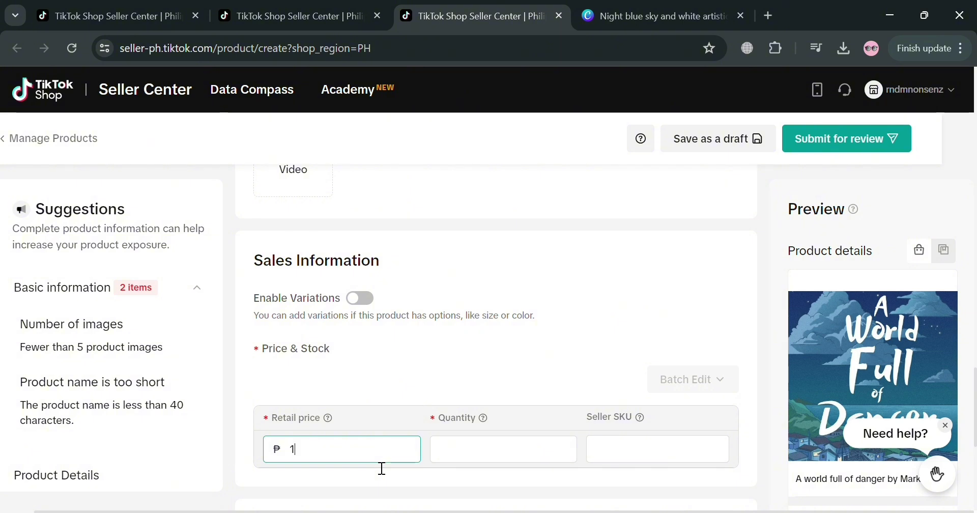
text(500)
key(BackSpace)
click(483, 456)
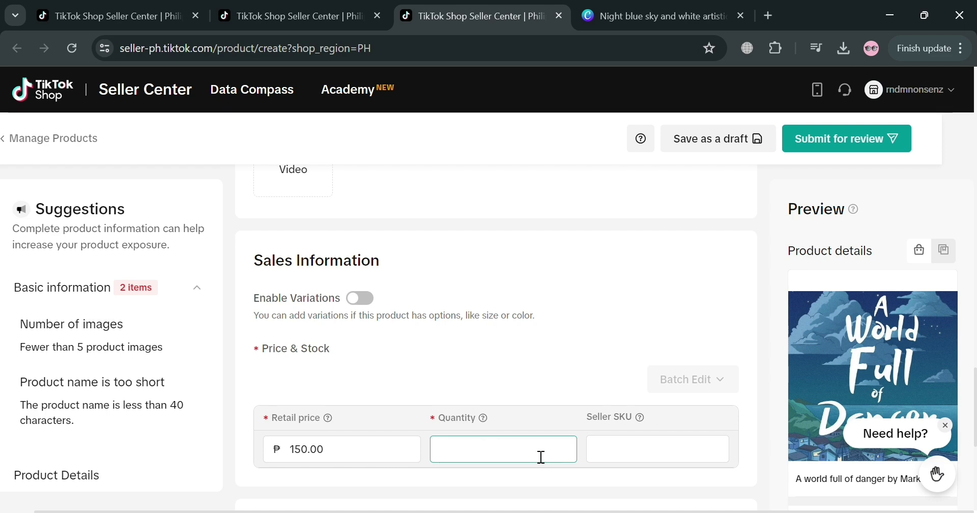
text(999)
click(627, 459)
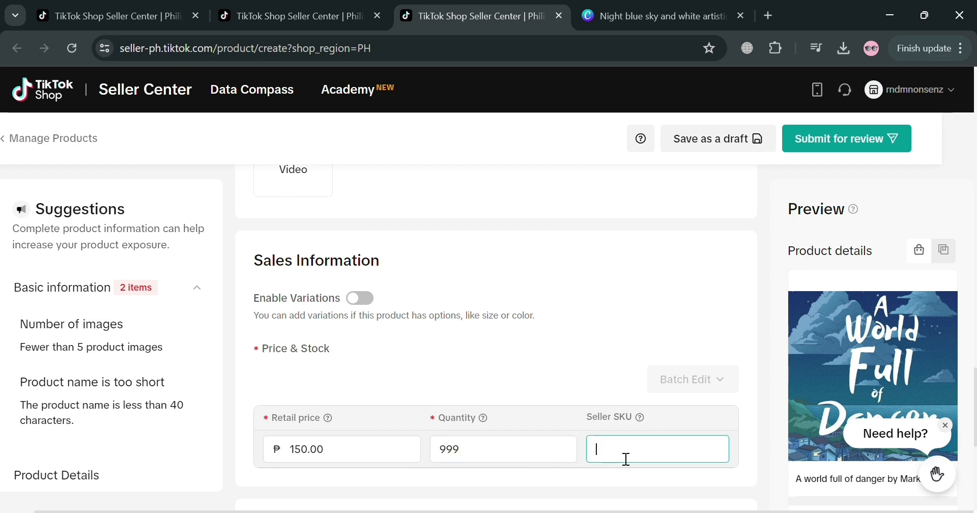
text(23553)
scroll(625, 477, down, 2)
scroll(546, 444, down, 4)
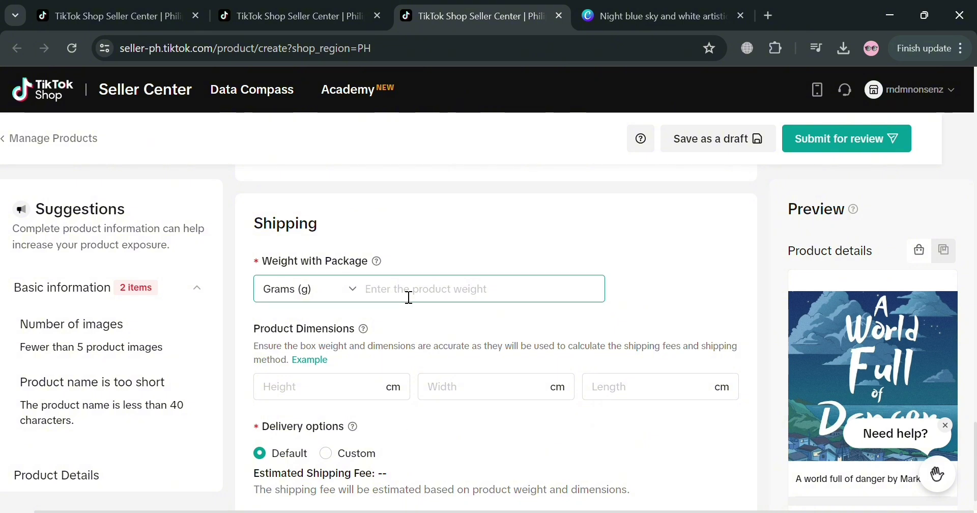
click(356, 289)
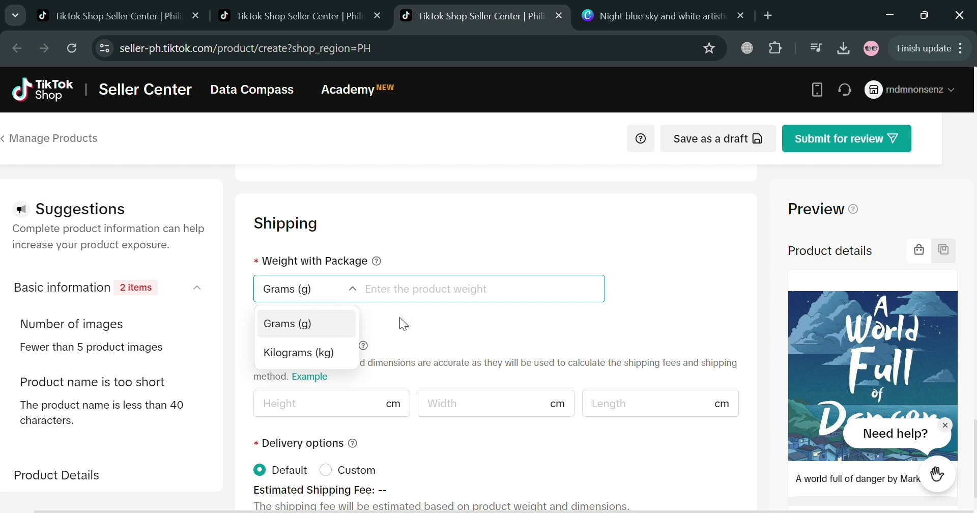
click(505, 298)
scroll(585, 363, down, 1)
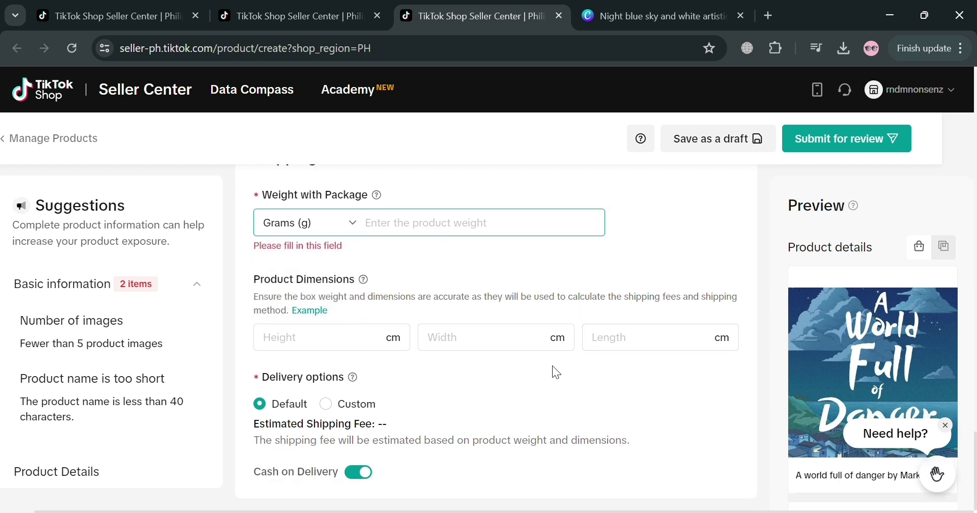
click(309, 339)
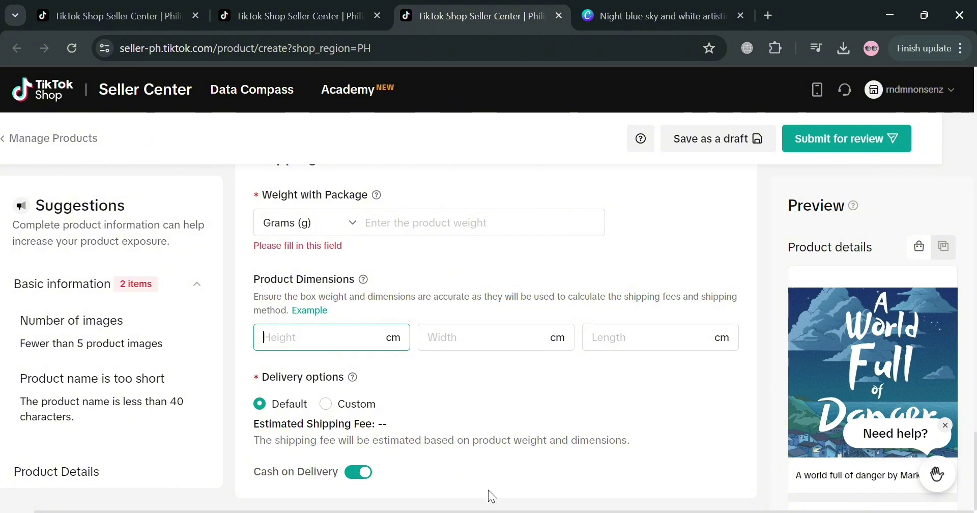
scroll(584, 432, up, 1)
scroll(585, 431, up, 6)
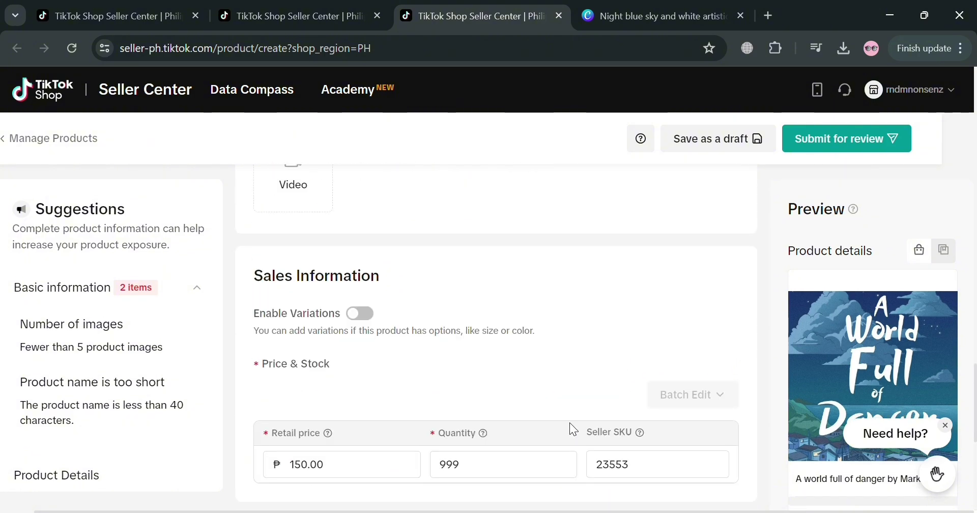
scroll(569, 423, up, 3)
scroll(565, 419, up, 5)
scroll(565, 420, up, 5)
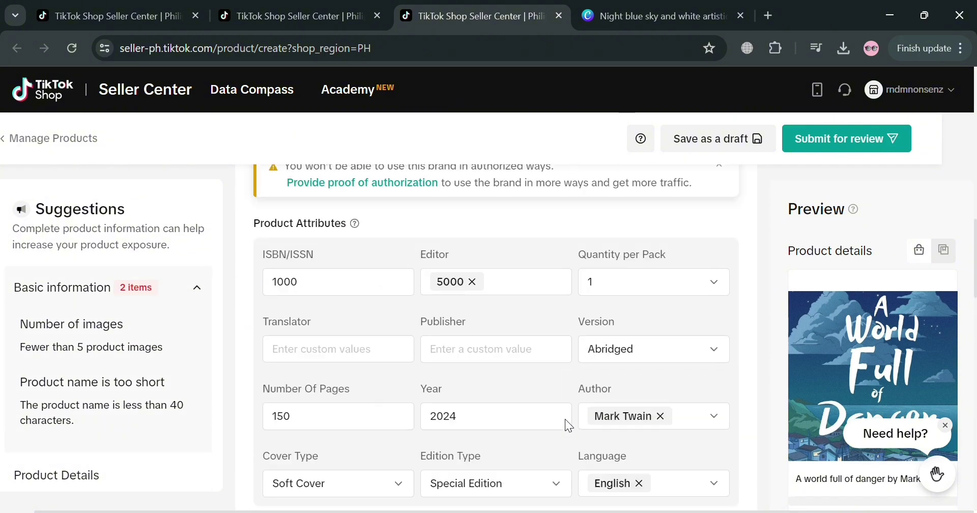
scroll(565, 420, up, 5)
scroll(572, 421, up, 5)
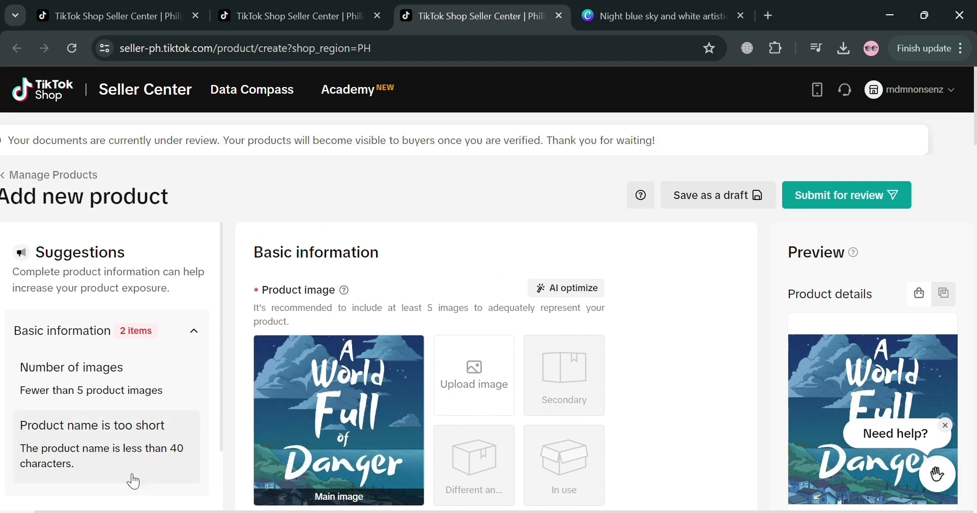
Step: Prefix the product name 'A world full of danger by Mark T' with 'Ebook:'
scroll(529, 352, down, 4)
scroll(531, 360, down, 1)
scroll(502, 392, down, 2)
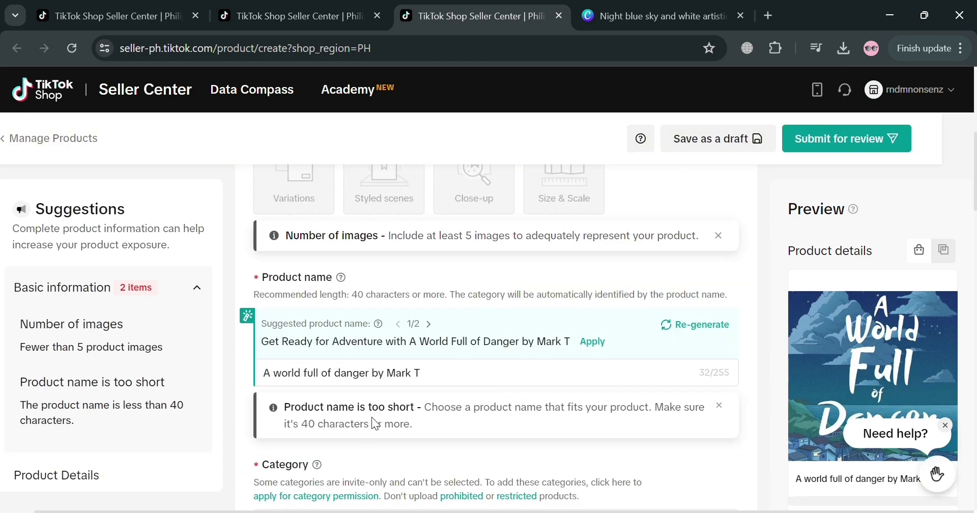
scroll(372, 417, down, 2)
scroll(361, 427, down, 1)
scroll(291, 390, up, 3)
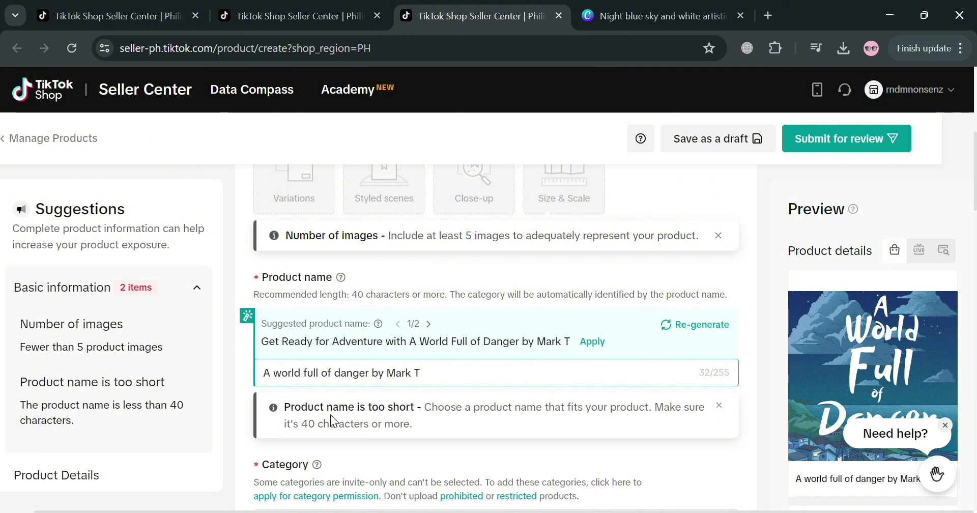
text(Ebook)
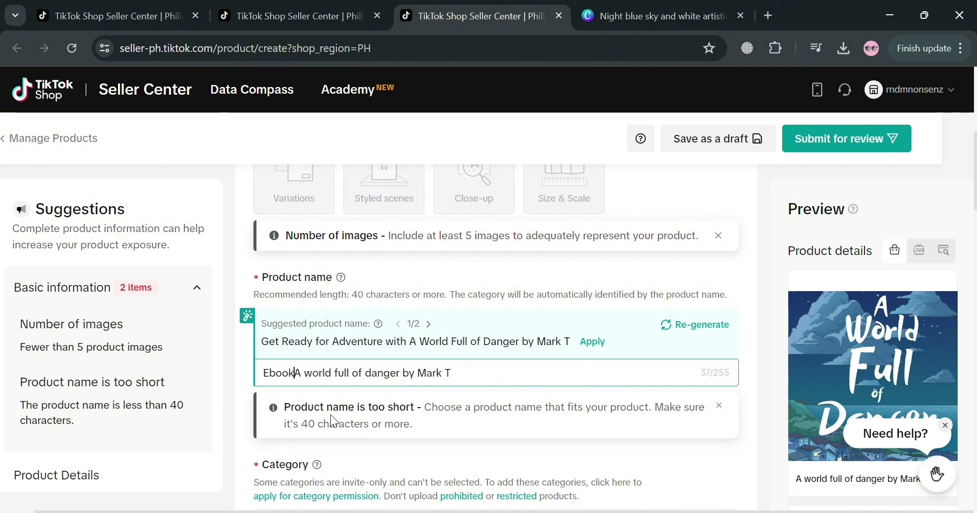
text(:)
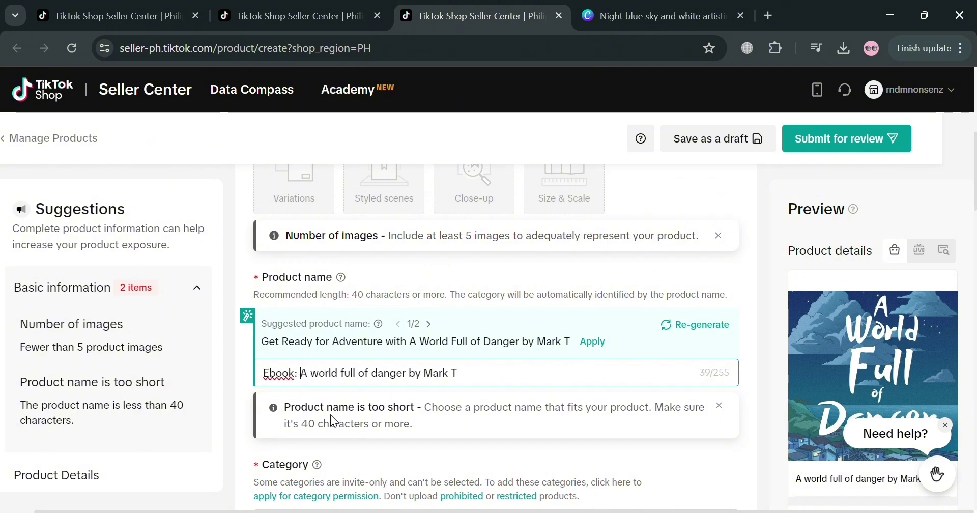
Step: Set the package weight to 500 g
click(841, 147)
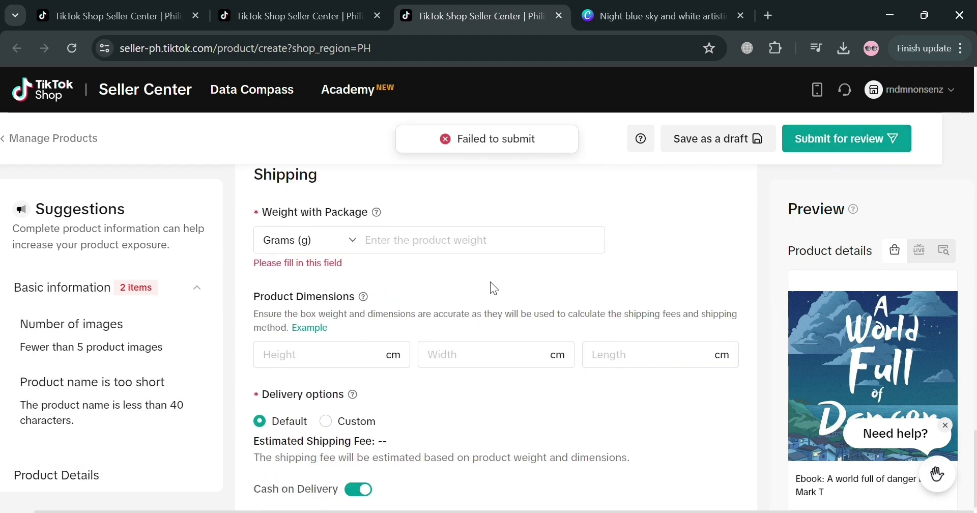
text(13)
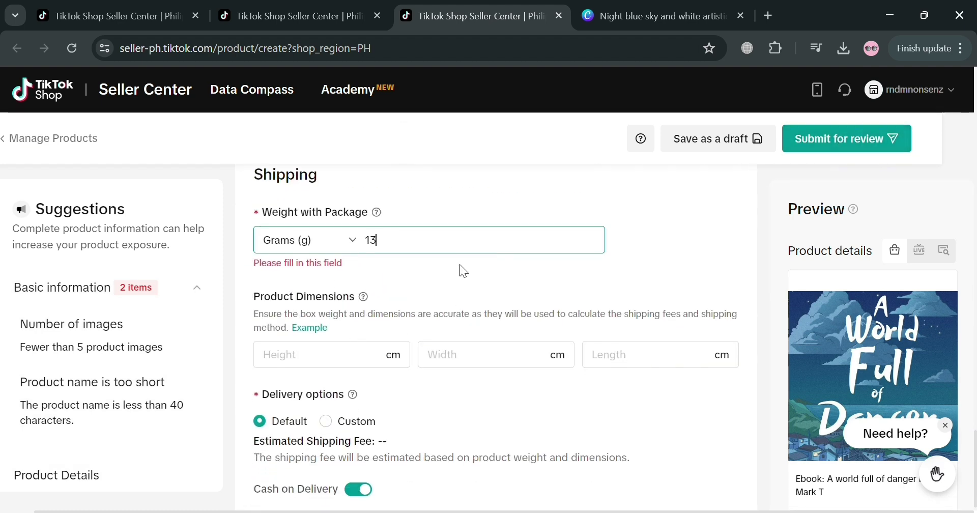
text(34)
key(BackSpace)
key(BackSpace)
text(0)
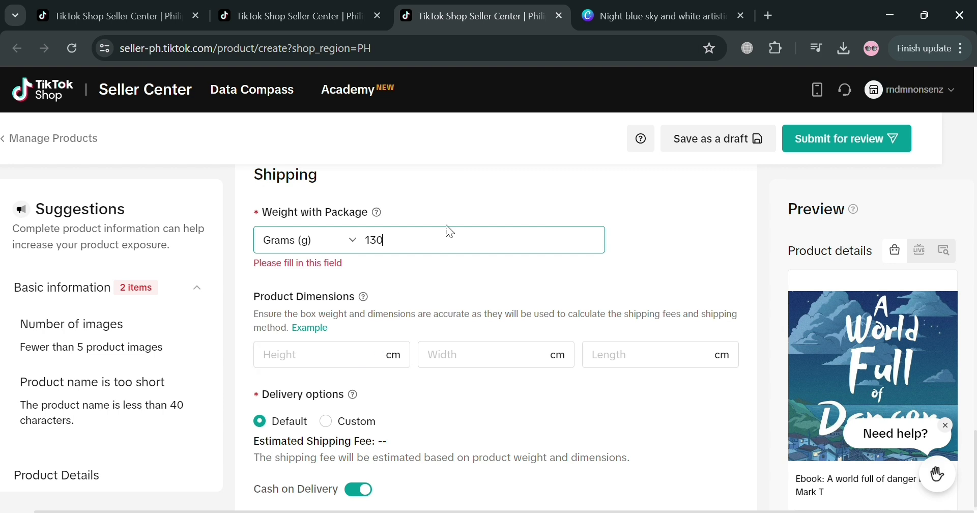
key(BackSpace)
key(BackSpace)
key(BackSpace)
text(5)
text(0)
Step: Enter package dimensions of height 23, width 34 and length 34 cm
click(333, 363)
text(23)
key(Tab)
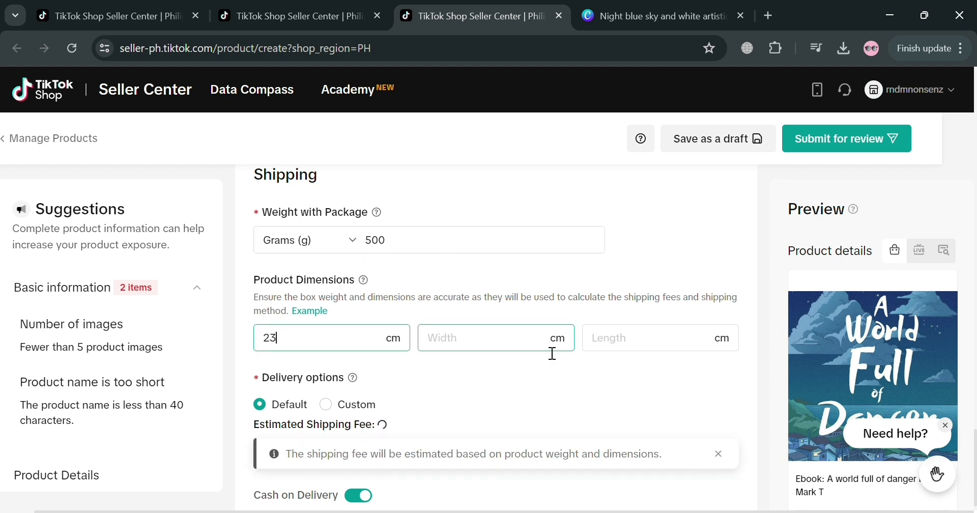
text(345)
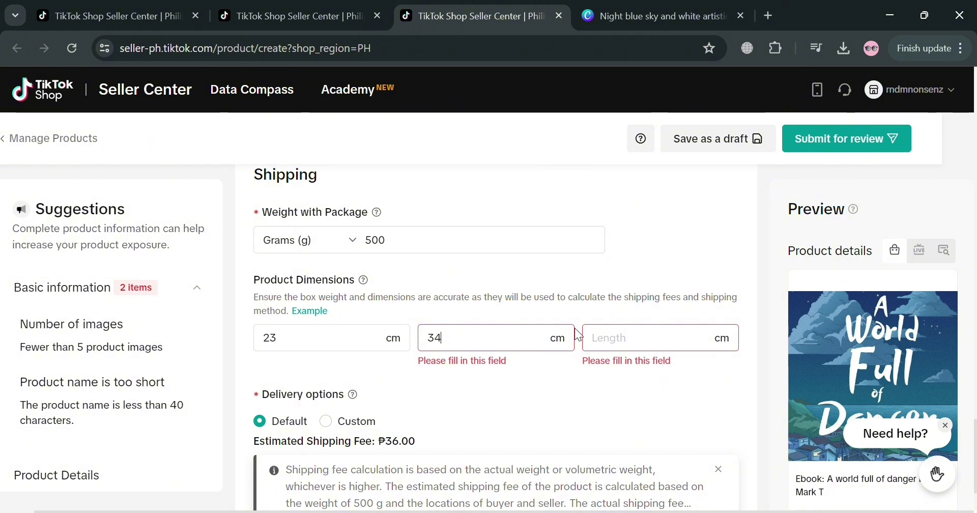
click(636, 340)
text(34)
scroll(581, 404, down, 2)
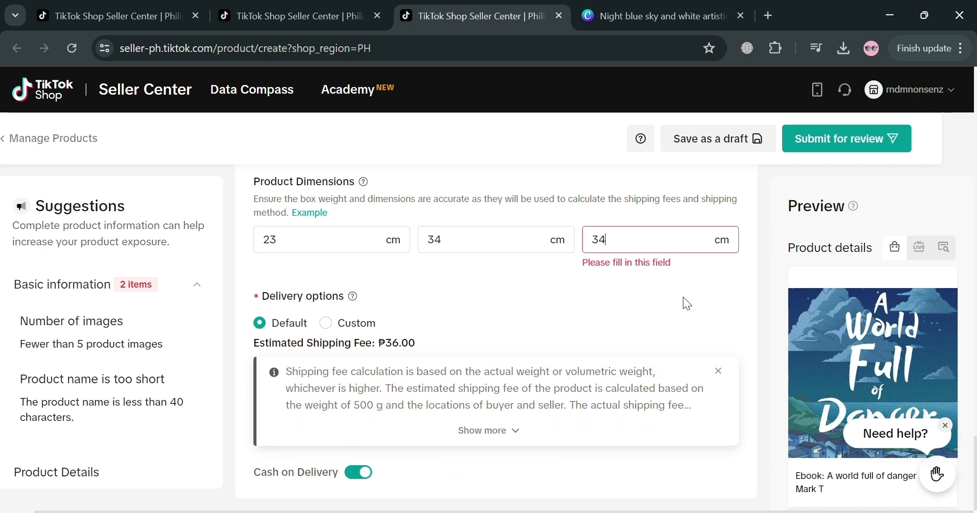
Step: Submit the ebook listing for review despite optimization suggestions, then close the success dialog
click(829, 136)
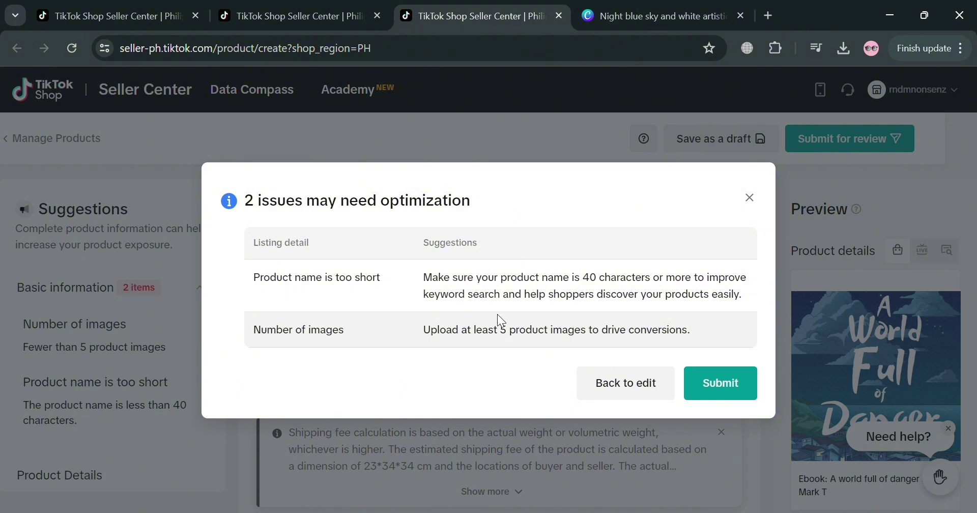
click(736, 399)
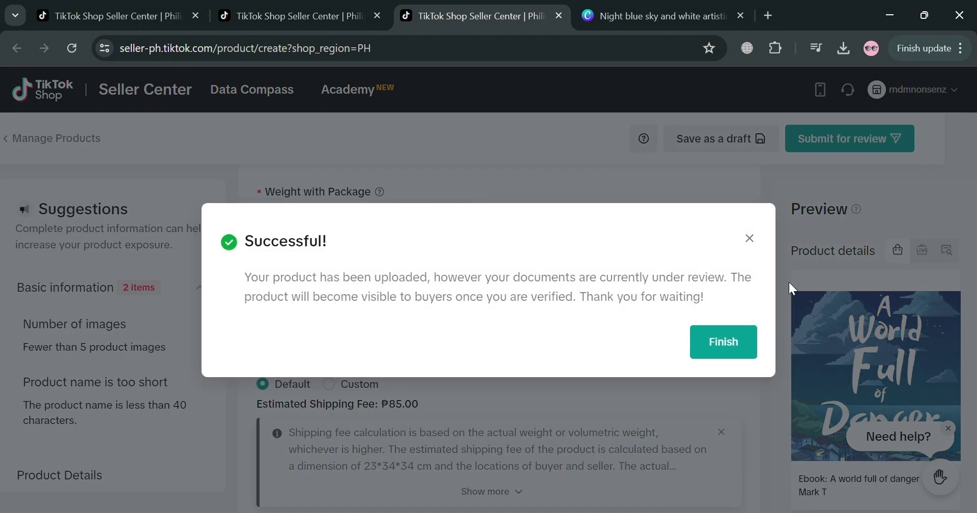
click(748, 338)
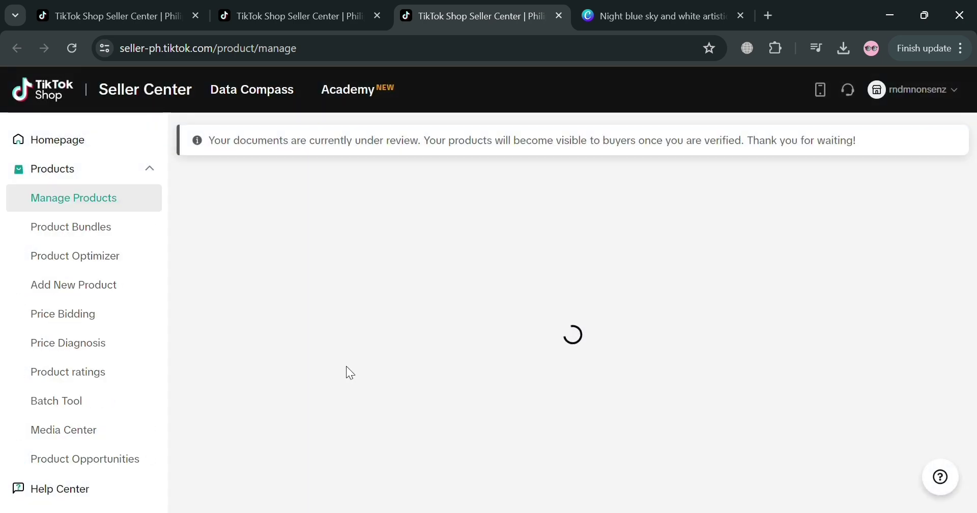
Step: Browse the Reviewing, Suspended and All product tabs, and briefly visit Product Opportunities
scroll(461, 374, down, 2)
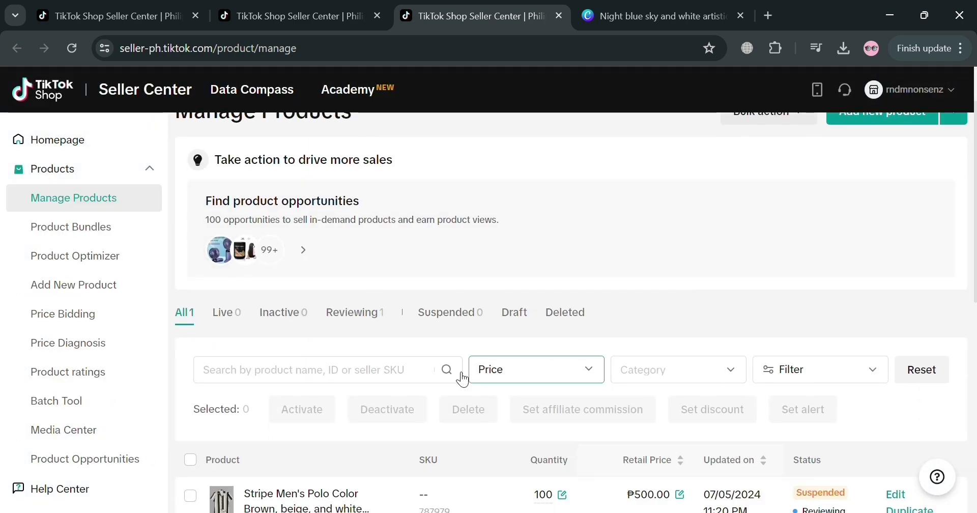
scroll(458, 356, down, 5)
scroll(451, 326, up, 4)
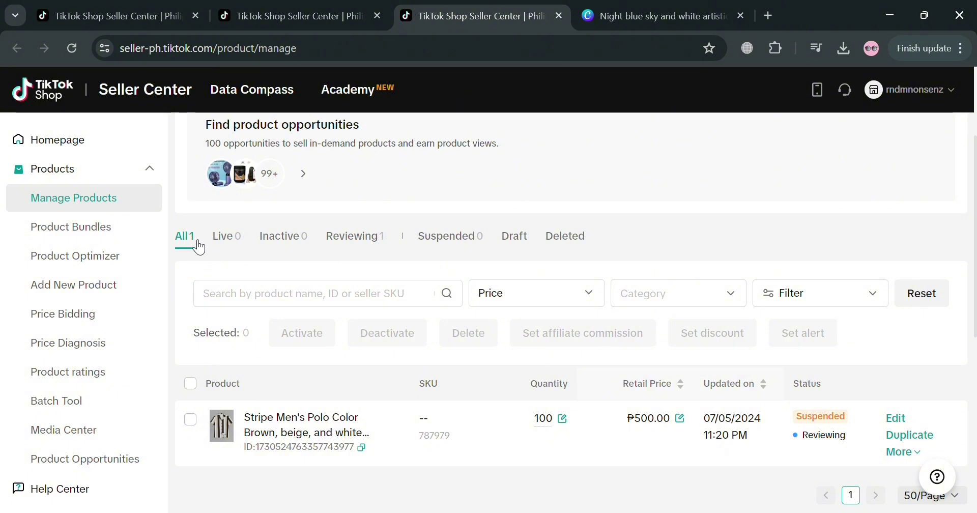
click(379, 241)
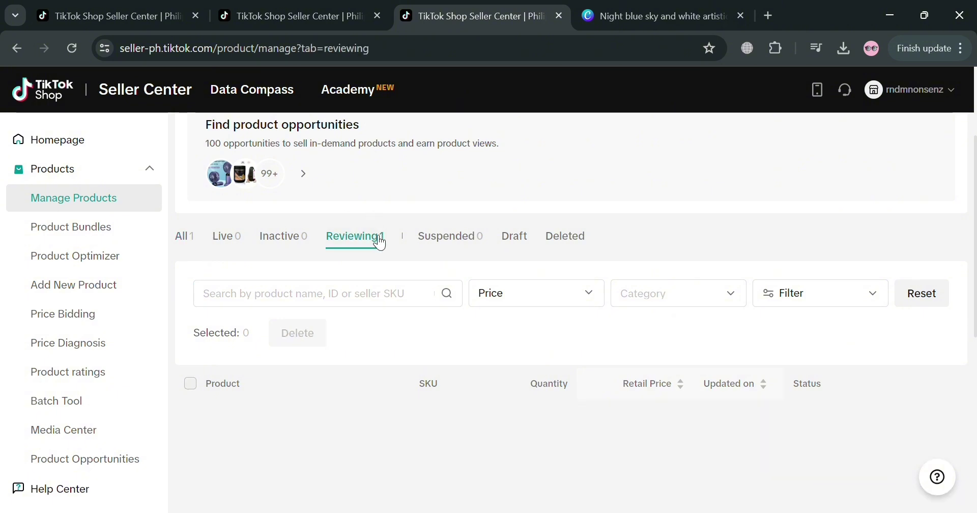
scroll(474, 277, up, 3)
scroll(429, 355, down, 5)
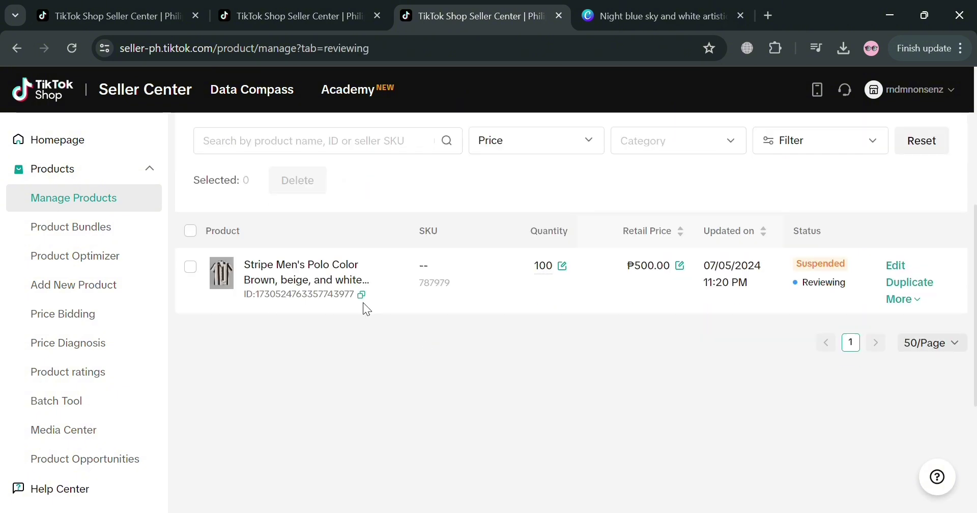
scroll(516, 312, up, 4)
click(454, 324)
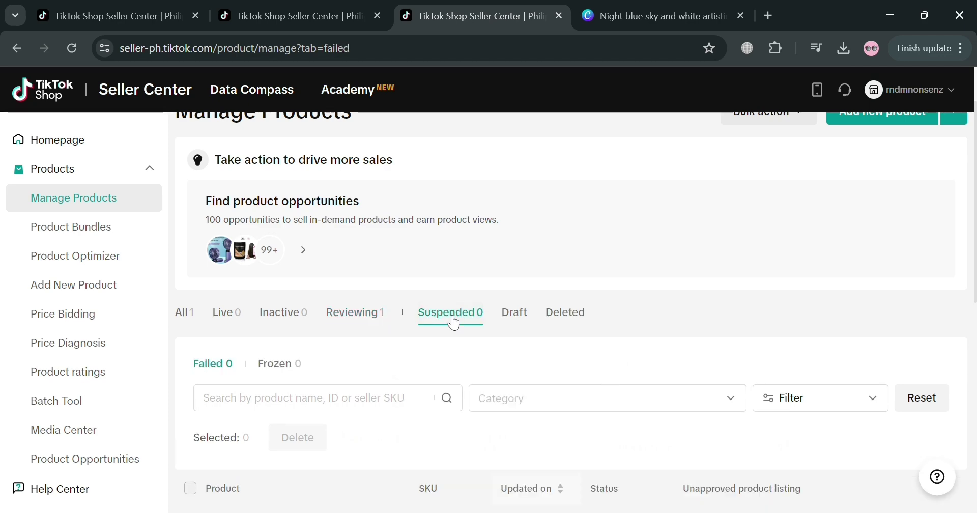
scroll(453, 314, down, 1)
scroll(453, 314, down, 3)
scroll(438, 321, up, 5)
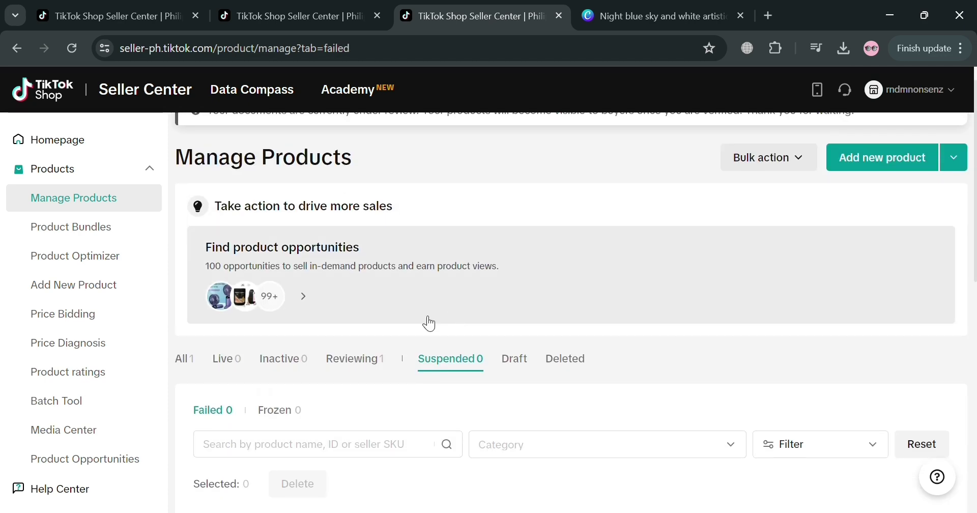
double_click(189, 363)
scroll(408, 331, down, 4)
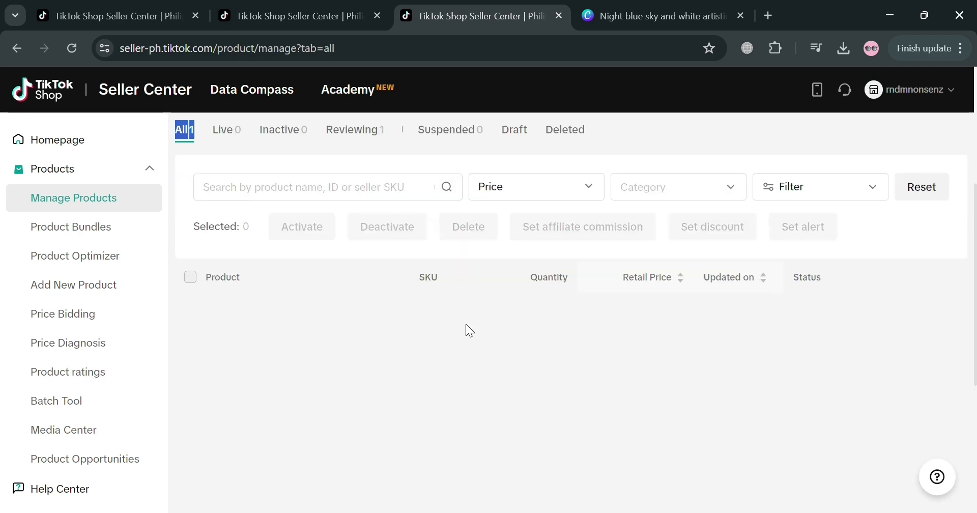
scroll(466, 325, up, 4)
click(524, 338)
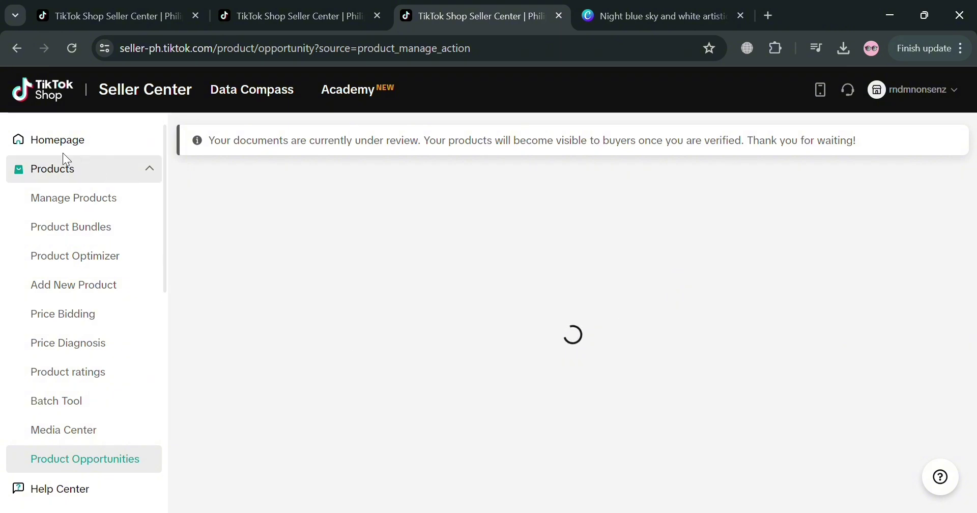
click(15, 47)
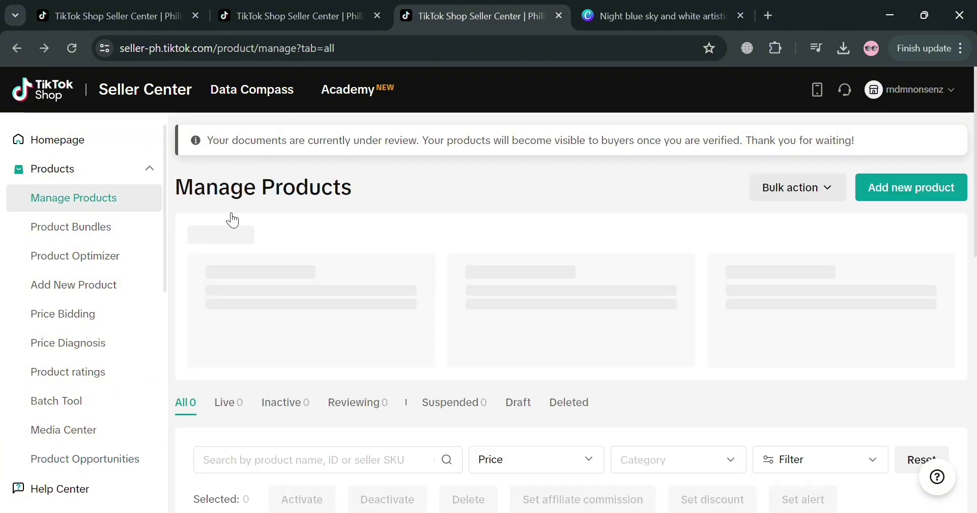
Step: Expand the Orders, Shipping and Apps & Services sections in the sidebar
scroll(465, 338, down, 3)
scroll(472, 340, down, 2)
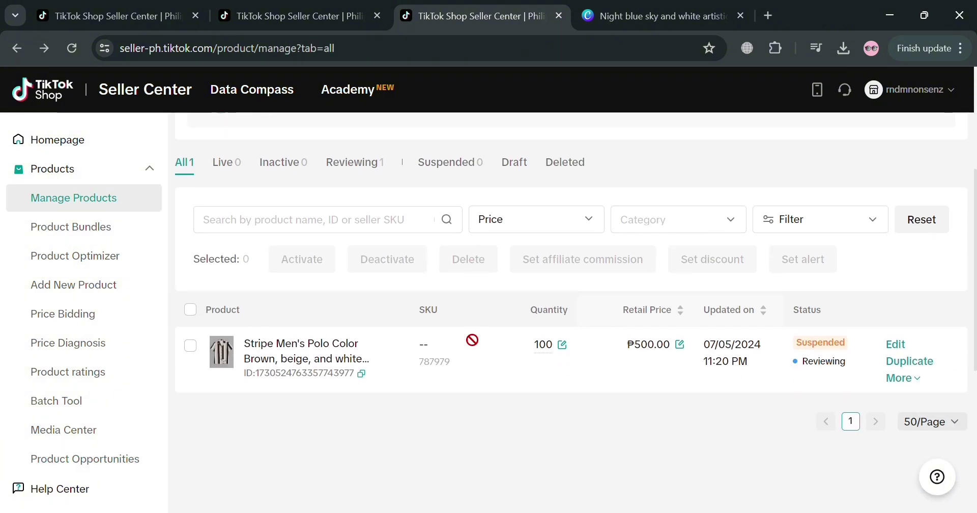
scroll(402, 251, up, 2)
scroll(407, 252, up, 3)
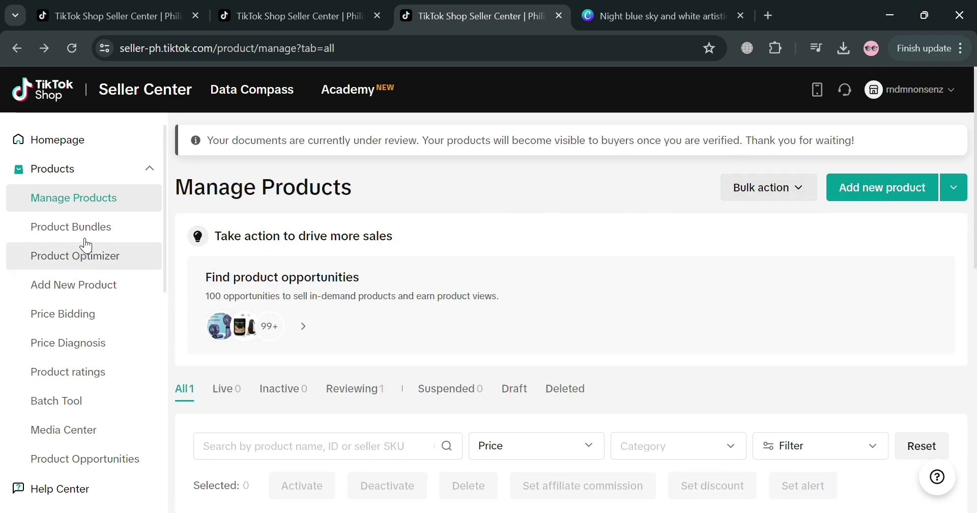
scroll(85, 382, down, 2)
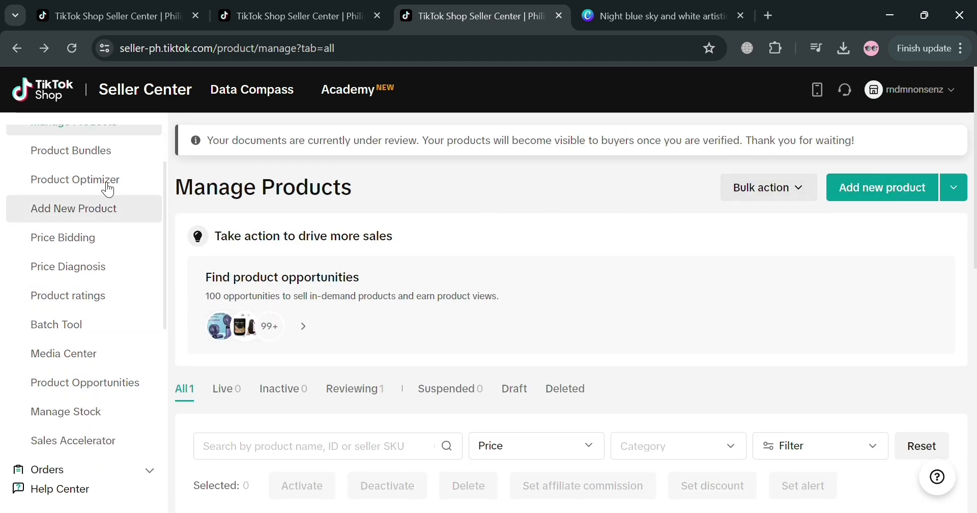
scroll(81, 364, down, 2)
scroll(81, 363, down, 2)
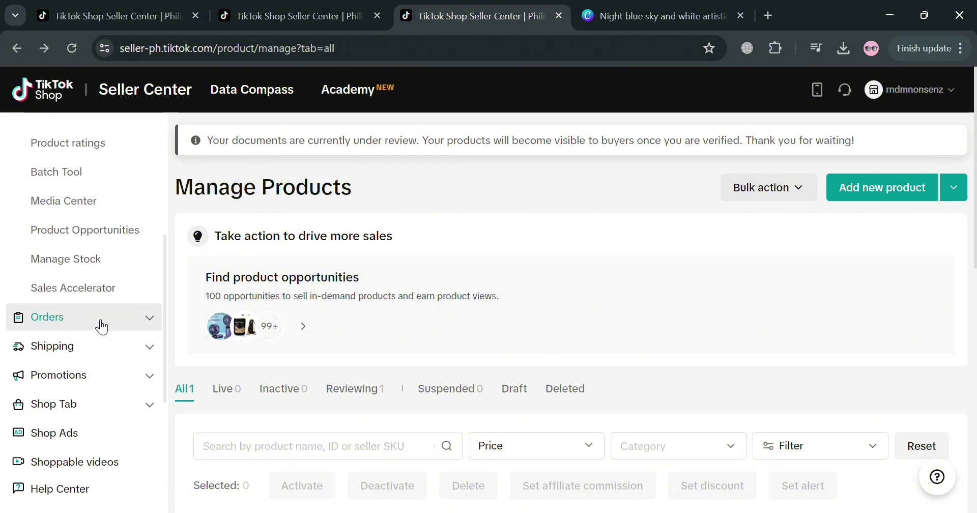
click(97, 321)
scroll(99, 348, down, 3)
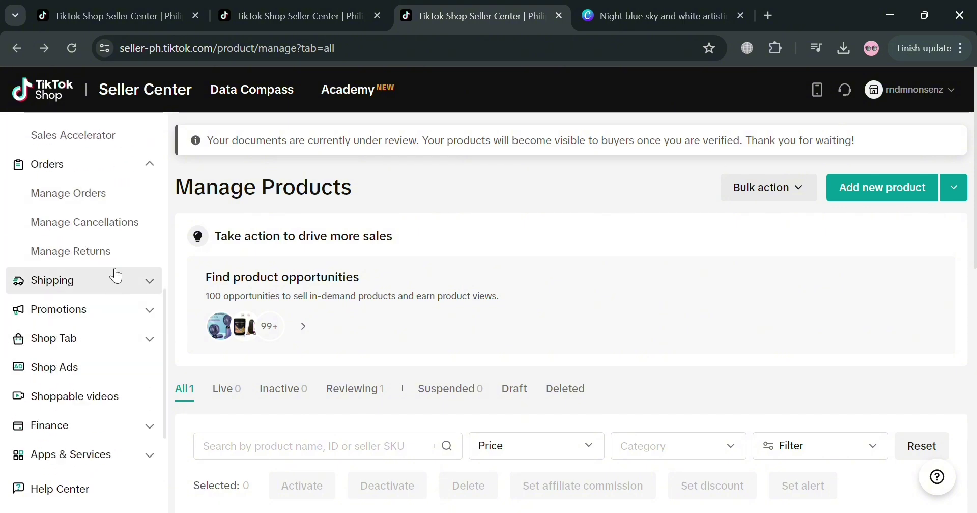
click(113, 285)
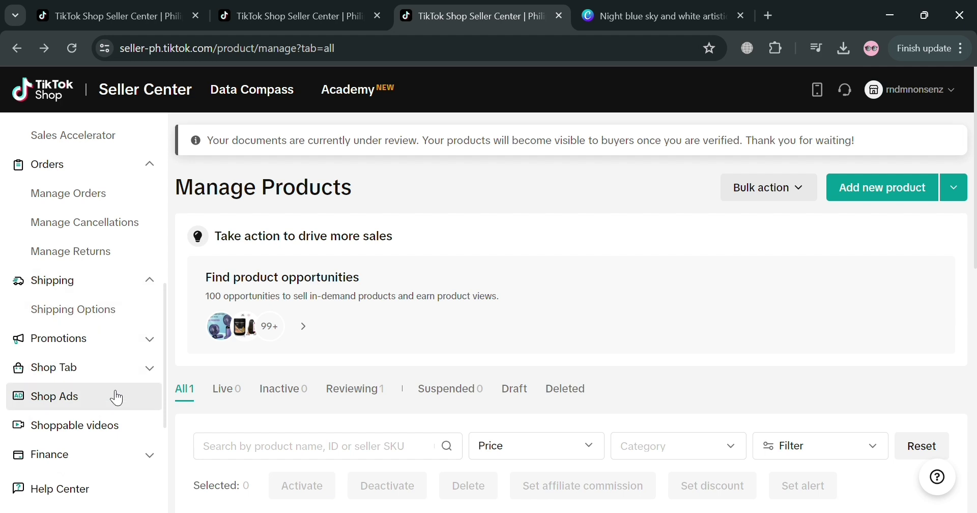
scroll(116, 395, down, 2)
click(92, 384)
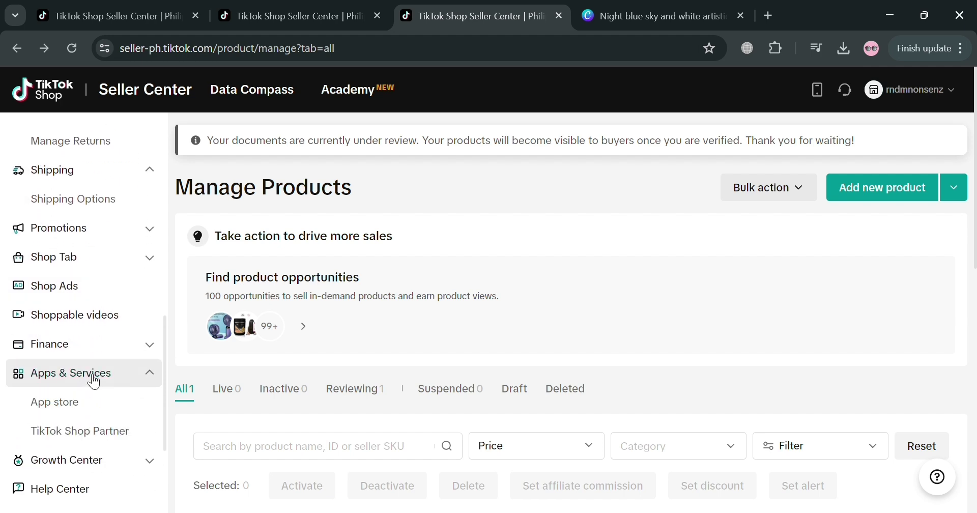
Step: Search the App store for 'drop'
click(91, 408)
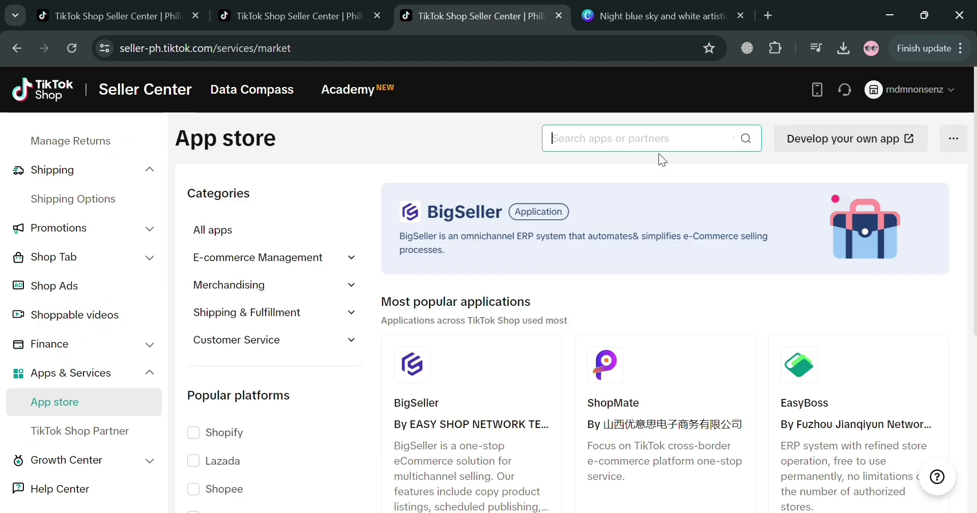
text(drop)
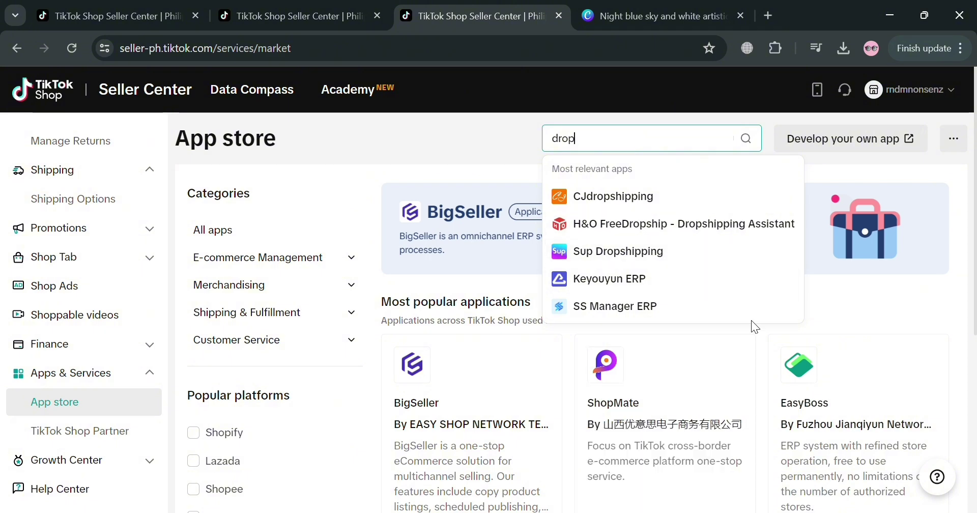
click(866, 306)
Step: Browse the 'drop' app results, then return to Manage Products
scroll(629, 457, down, 5)
scroll(628, 453, down, 4)
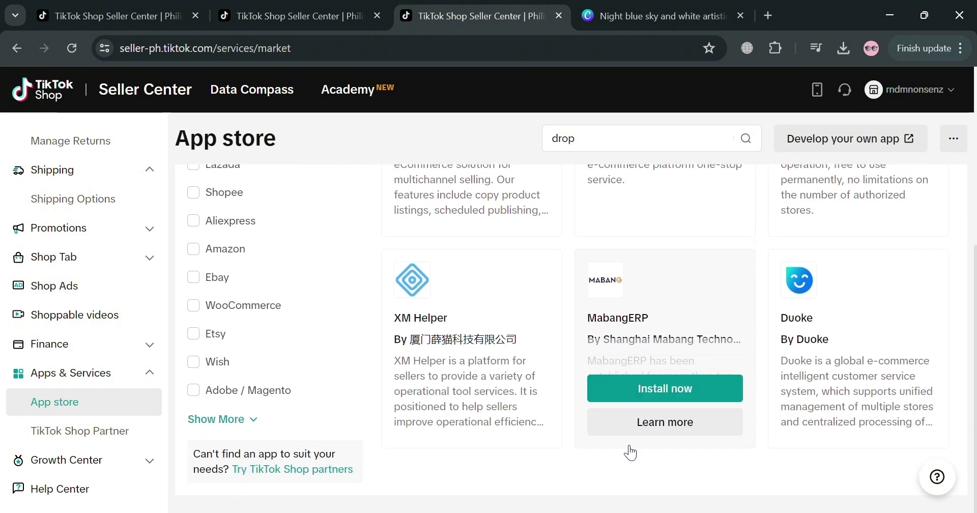
scroll(581, 453, up, 9)
scroll(247, 443, down, 1)
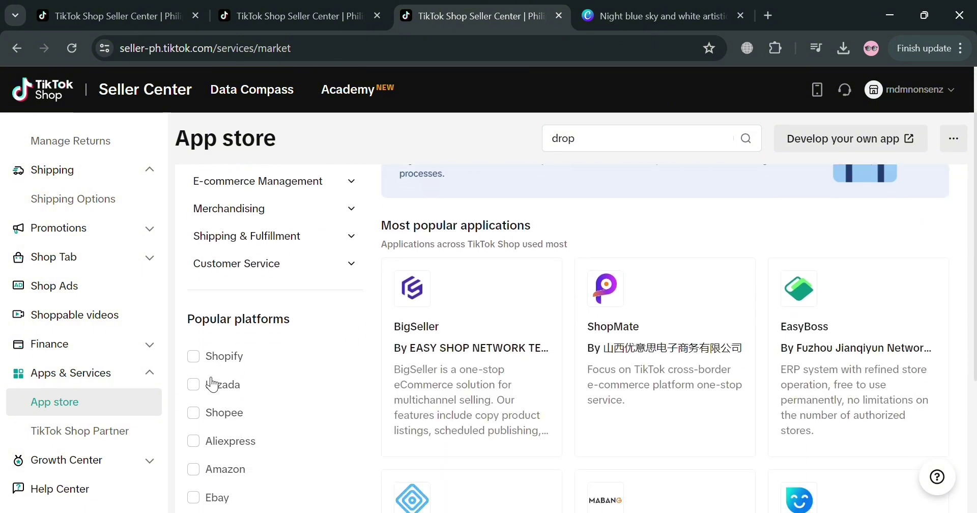
scroll(338, 489, down, 1)
scroll(637, 357, up, 2)
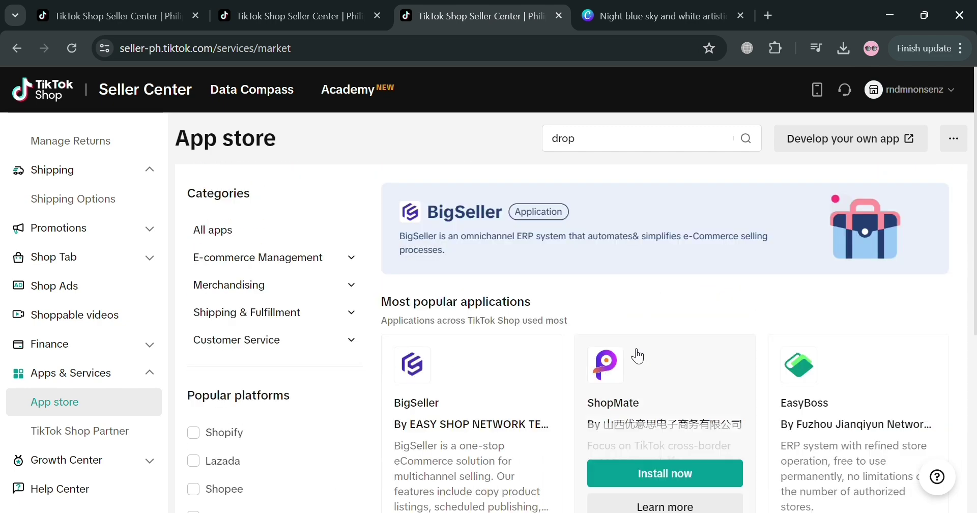
scroll(97, 306, up, 2)
scroll(89, 300, up, 5)
scroll(84, 259, up, 2)
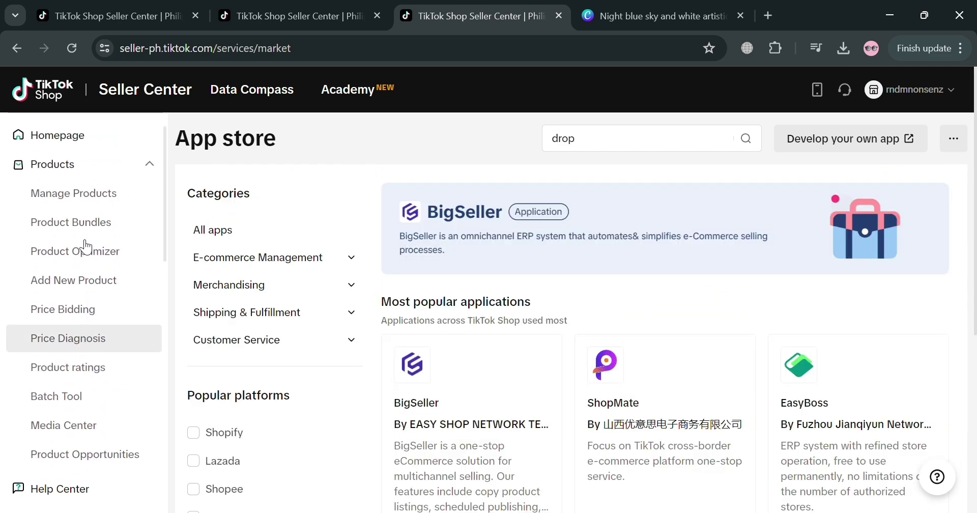
click(96, 206)
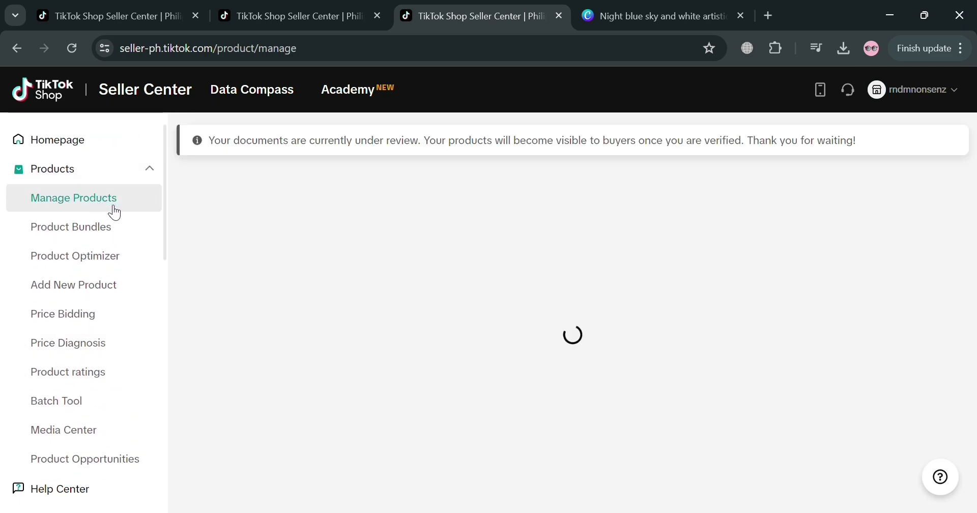